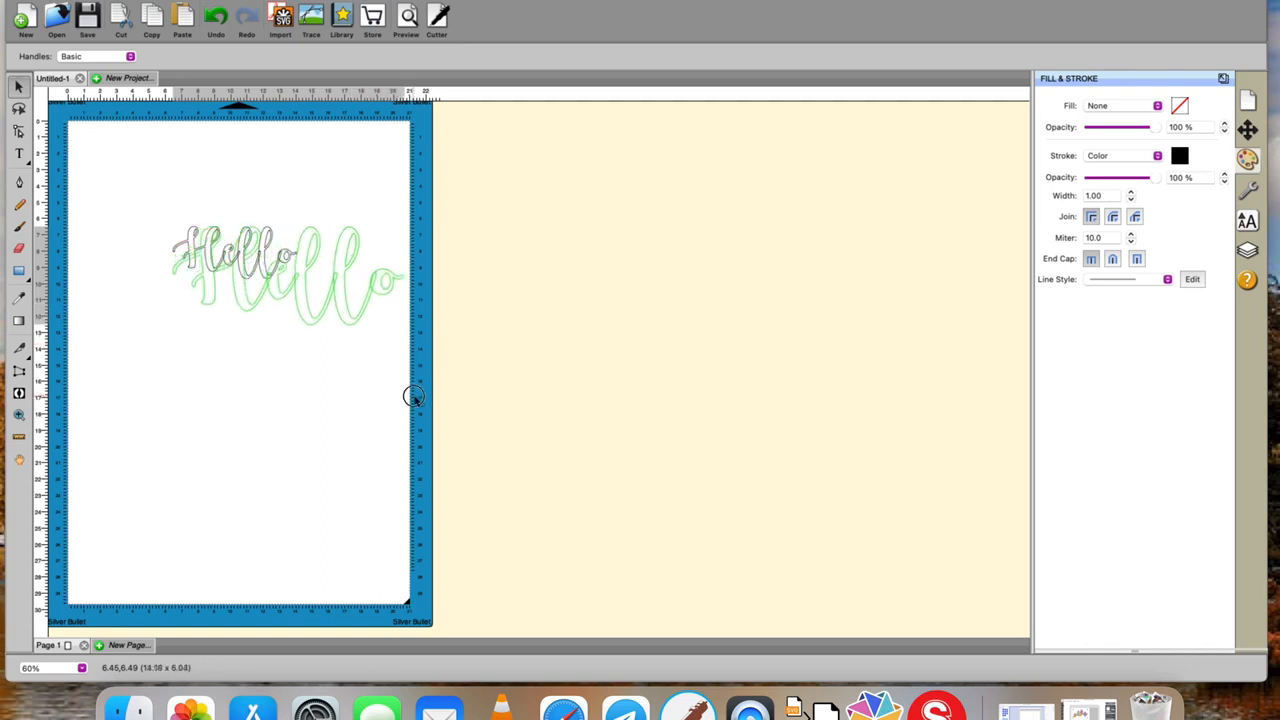
Move the Hello text so it sits centred across the upper part of the page.
{"action": "left_click_drag", "start_coordinate": [317, 323], "coordinate": [268, 314]}
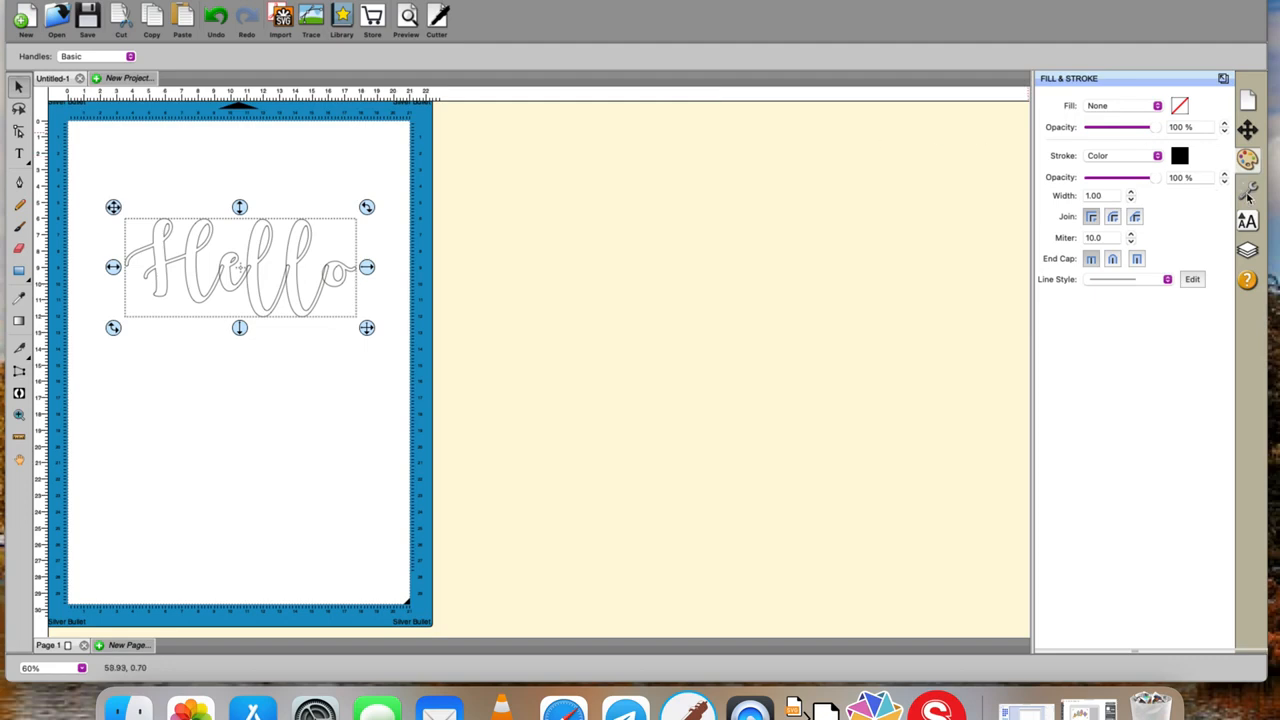
Temporarily apply the Weld style to the Hello text and preview its cut lines.
{"action": "left_click", "coordinate": [1247, 192]}
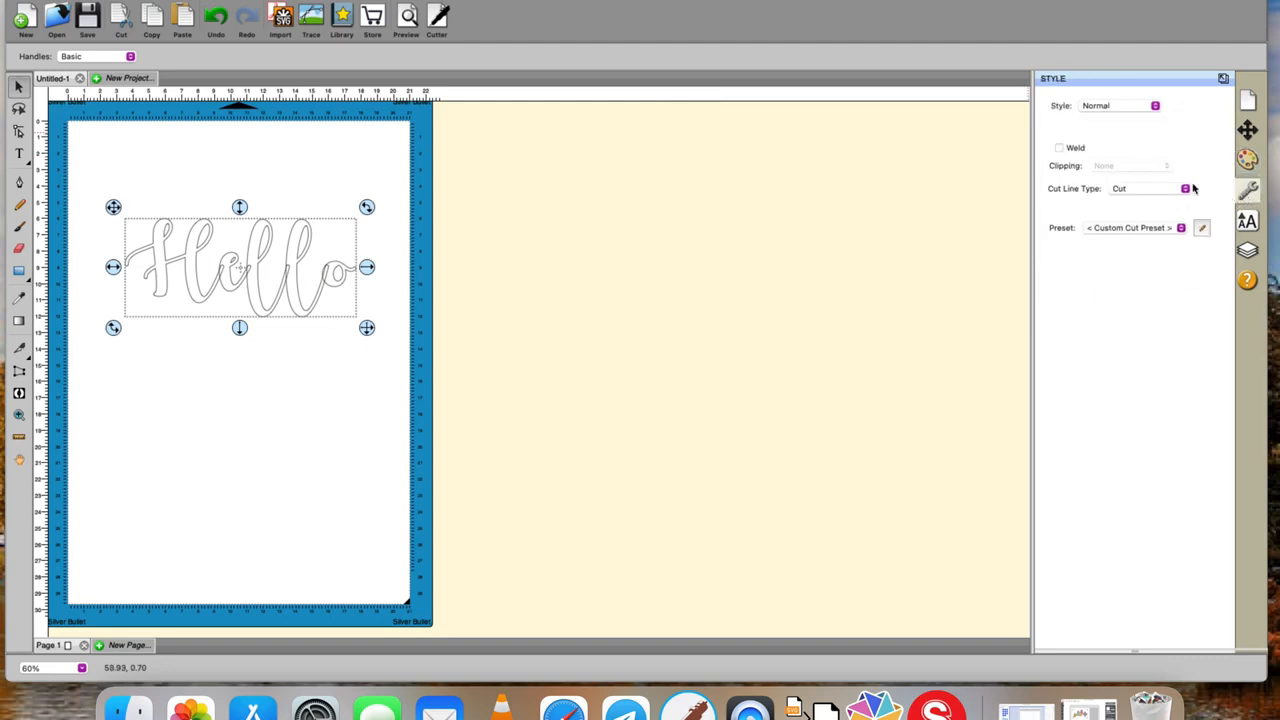
{"action": "left_click", "coordinate": [1059, 148]}
{"action": "left_click", "coordinate": [408, 16]}
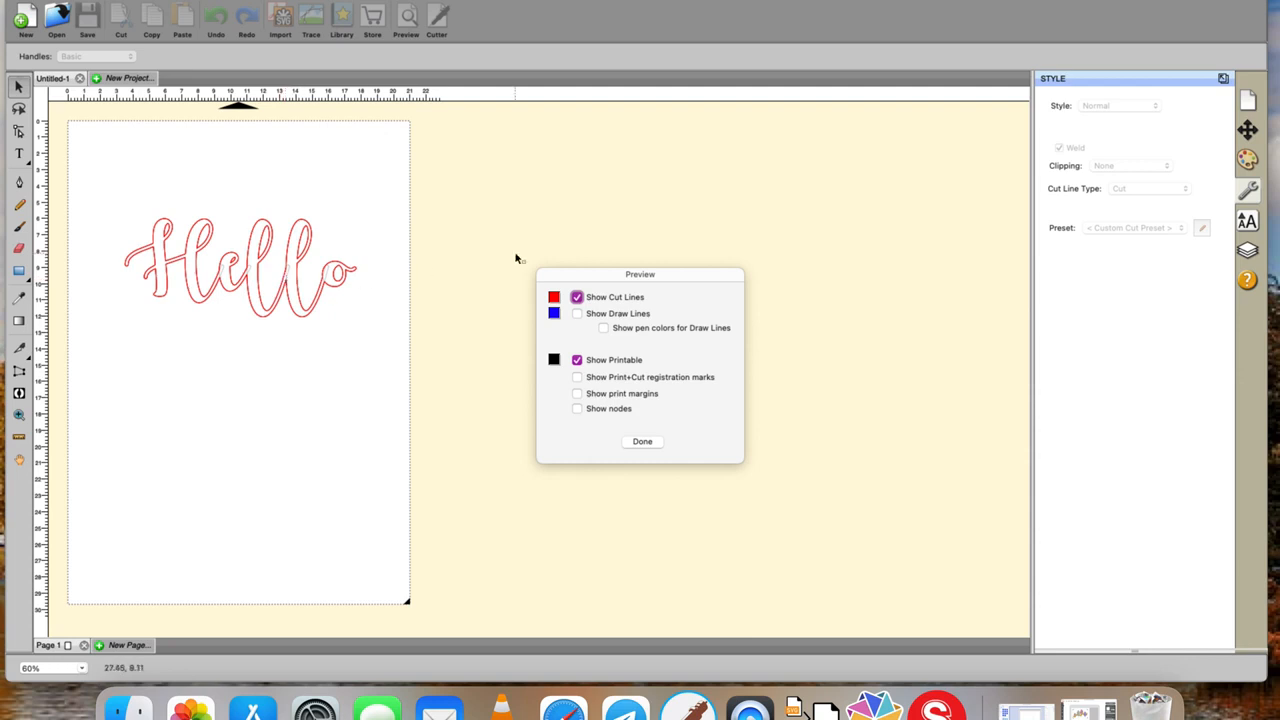
{"action": "left_click", "coordinate": [643, 442]}
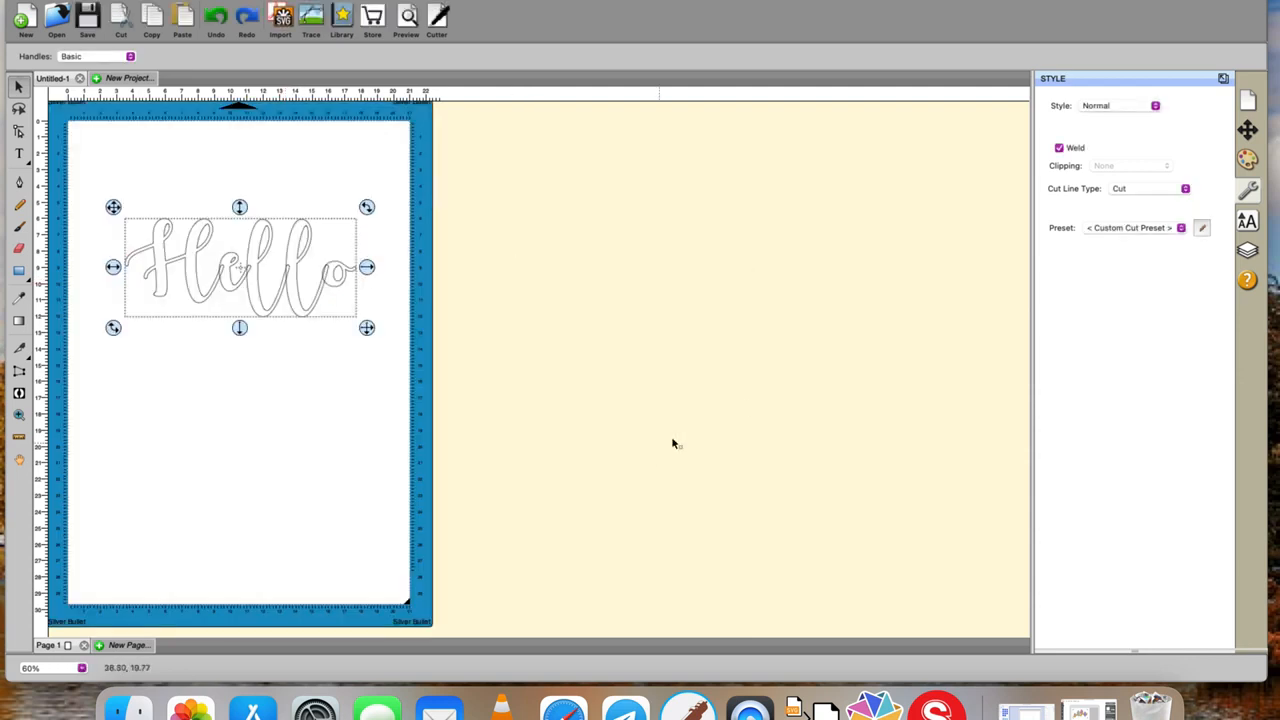
{"action": "left_click", "coordinate": [1059, 148]}
Unite the overlapping letters of the whole Hello text into a single path.
{"action": "left_click_drag", "start_coordinate": [77, 180], "coordinate": [454, 482]}
{"action": "left_click", "coordinate": [265, 0]}
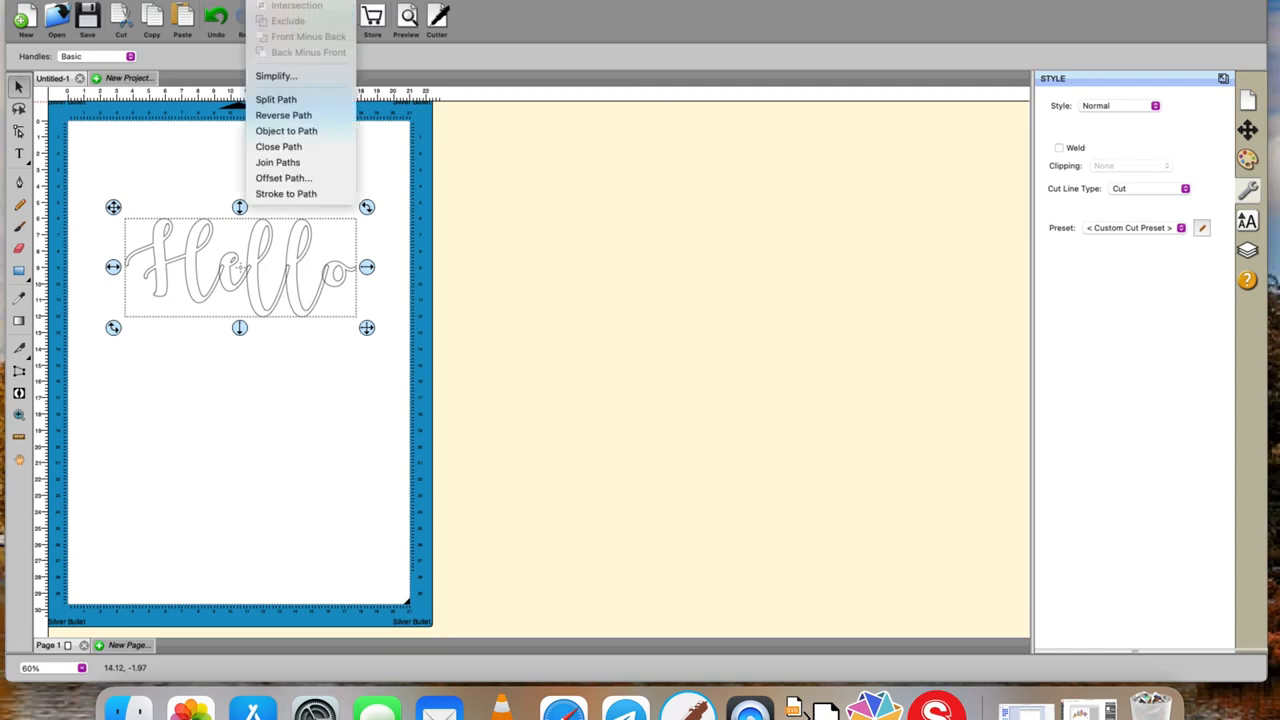
{"action": "left_click", "coordinate": [273, 0]}
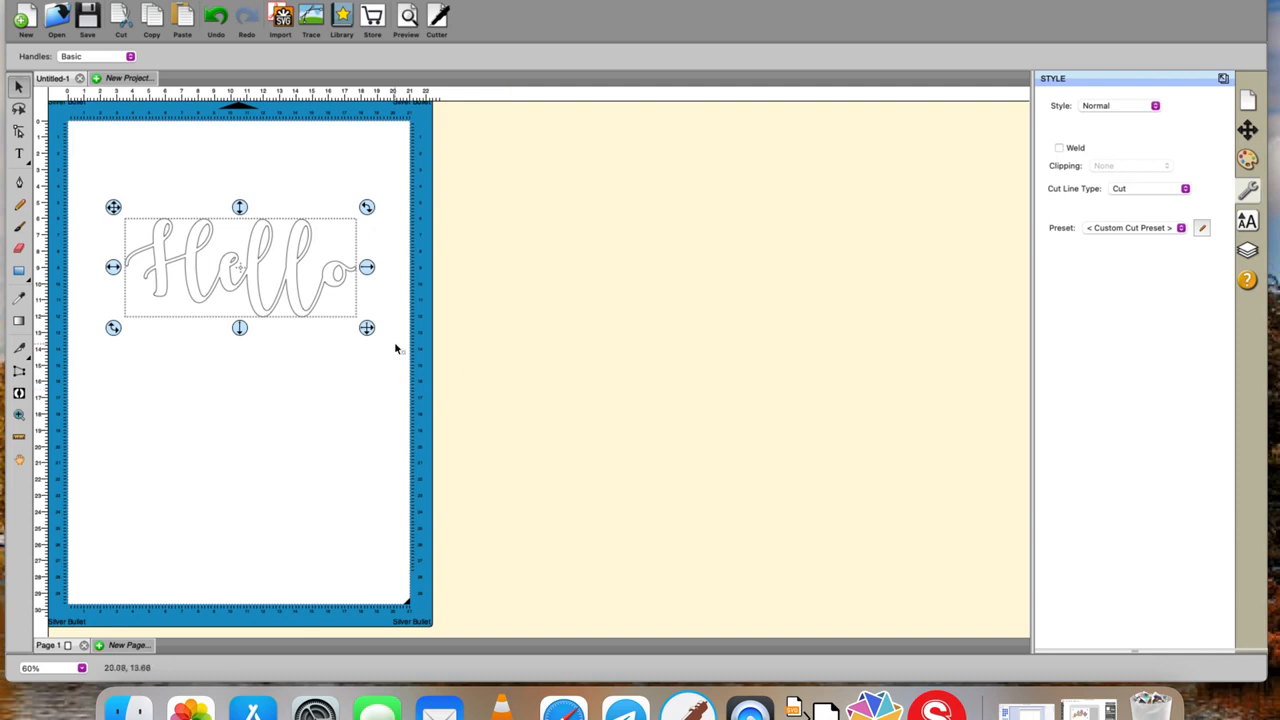
Simplify the enlarged Hello path with a threshold of 100, and scale it to about 16 cm wide to fit the page.
{"action": "left_click_drag", "start_coordinate": [367, 328], "coordinate": [724, 648]}
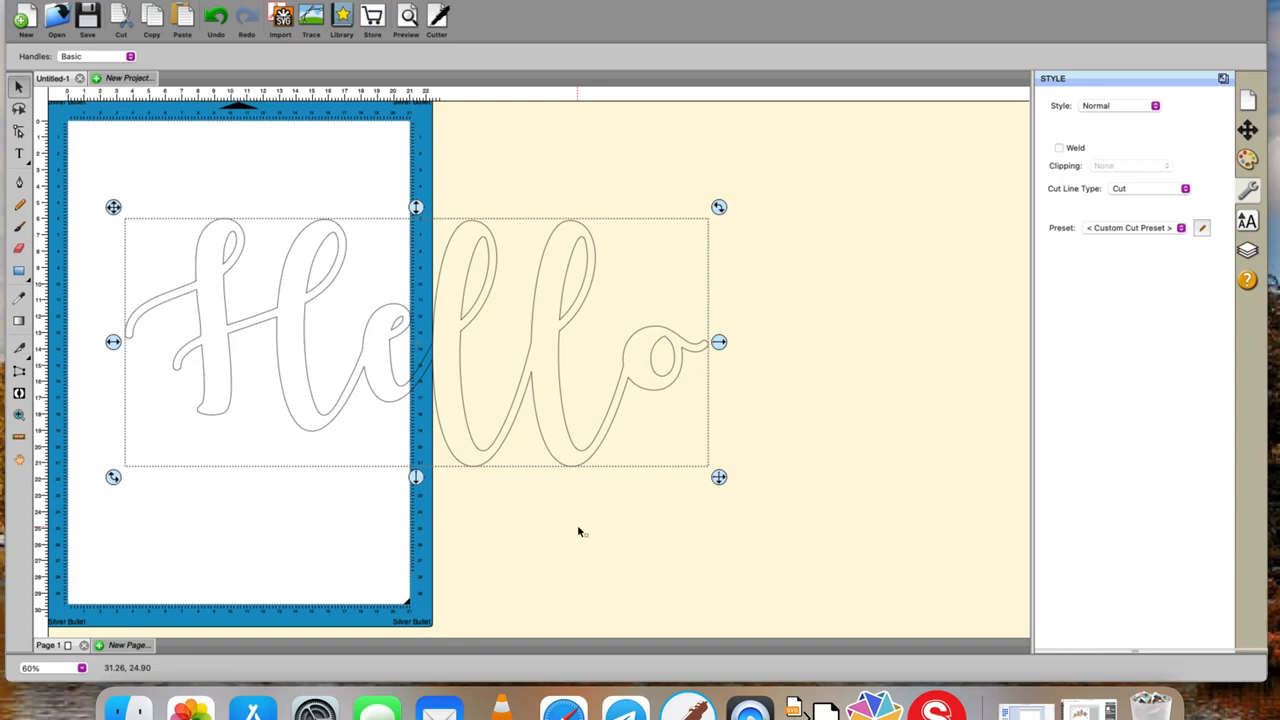
{"action": "left_click", "coordinate": [262, 1]}
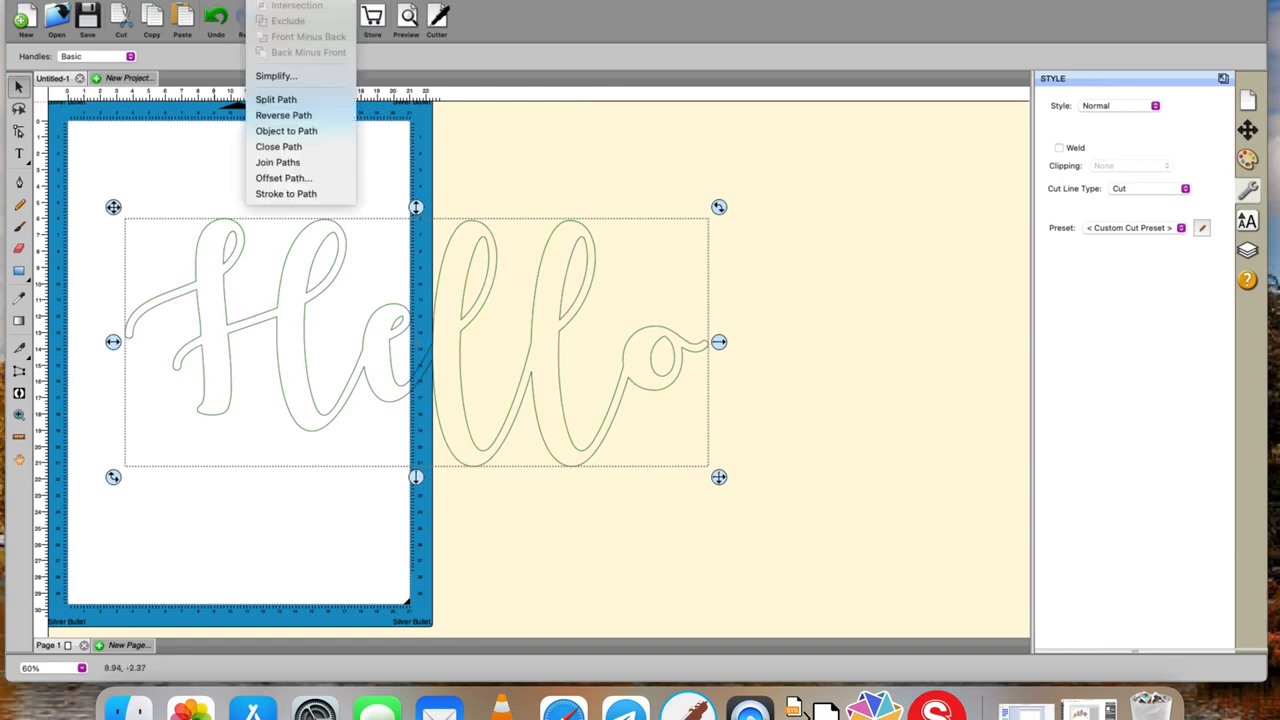
{"action": "left_click", "coordinate": [283, 76]}
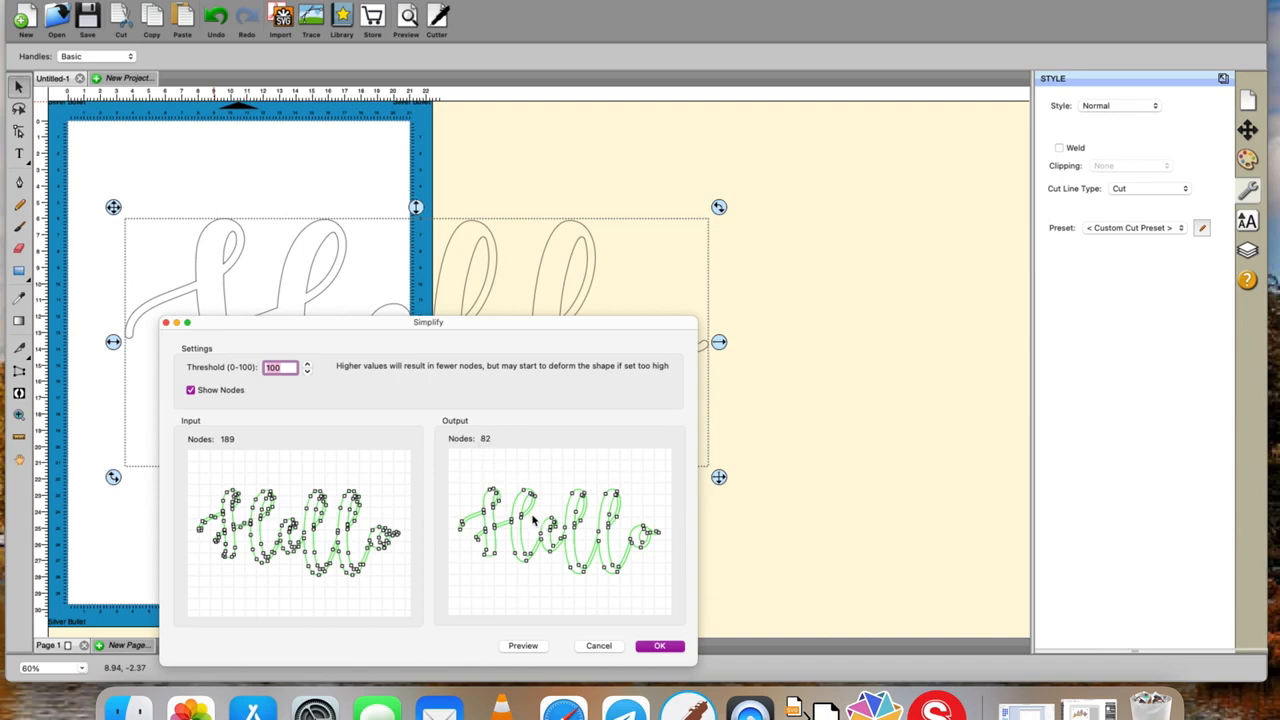
{"action": "left_click", "coordinate": [658, 646]}
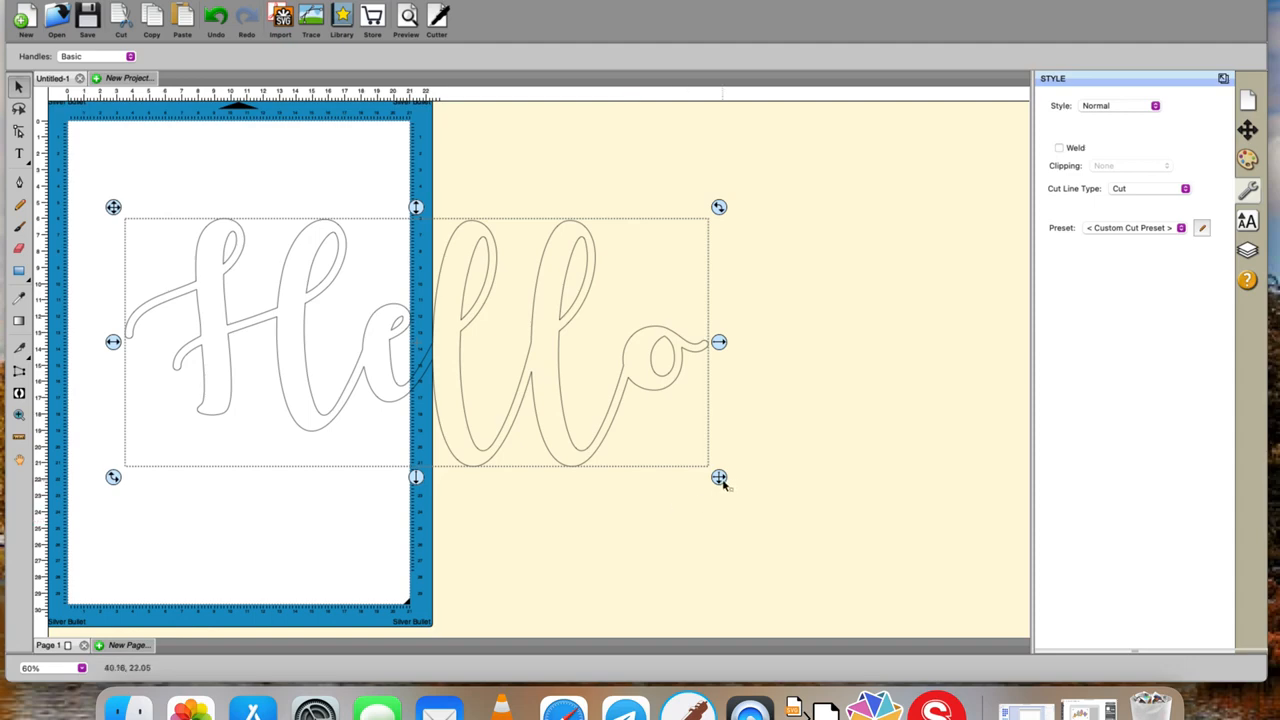
{"action": "left_click_drag", "start_coordinate": [719, 477], "coordinate": [401, 336]}
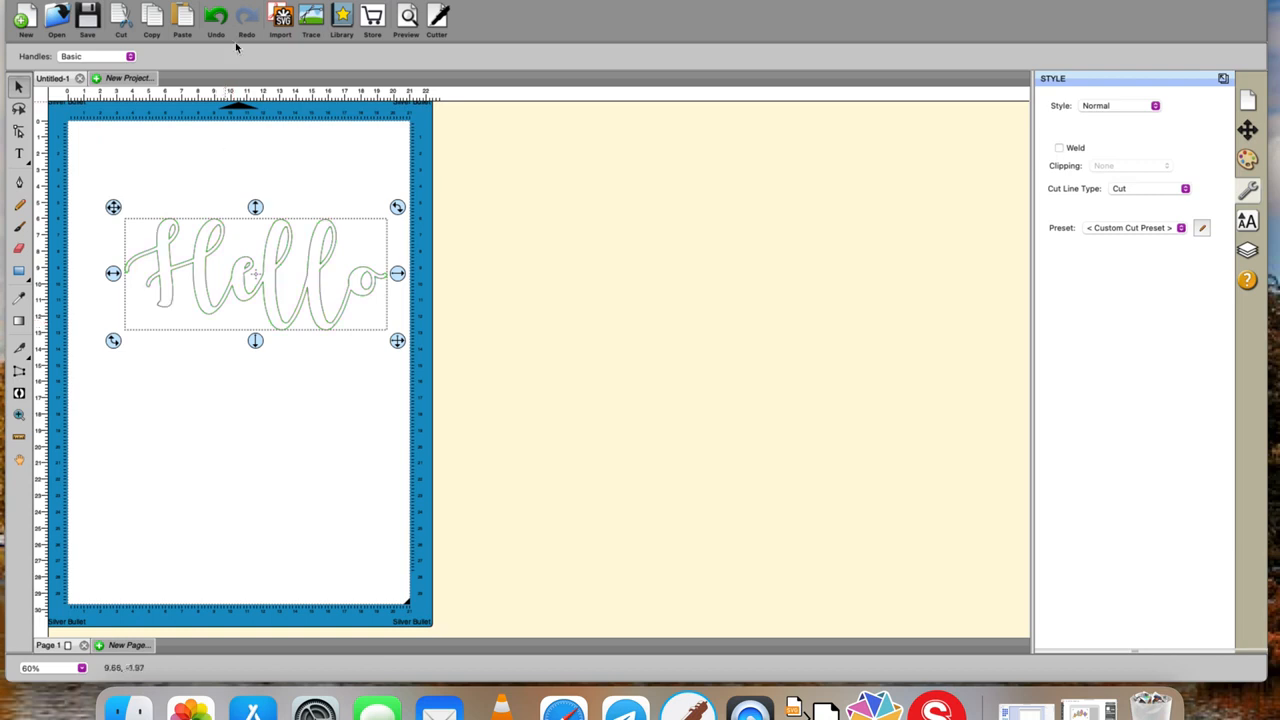
Try a rounded 0.200 cm offset around the complete Hello path and undo it.
{"action": "left_click", "coordinate": [262, 0]}
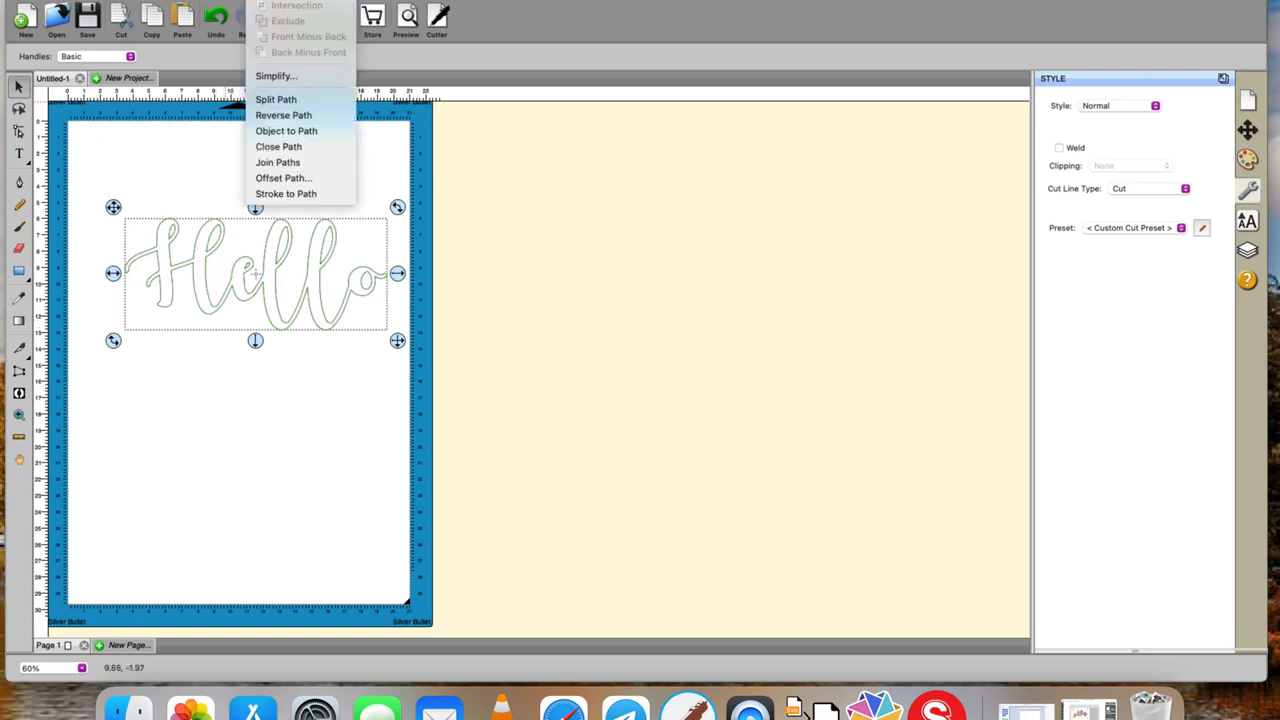
{"action": "left_click", "coordinate": [272, 184]}
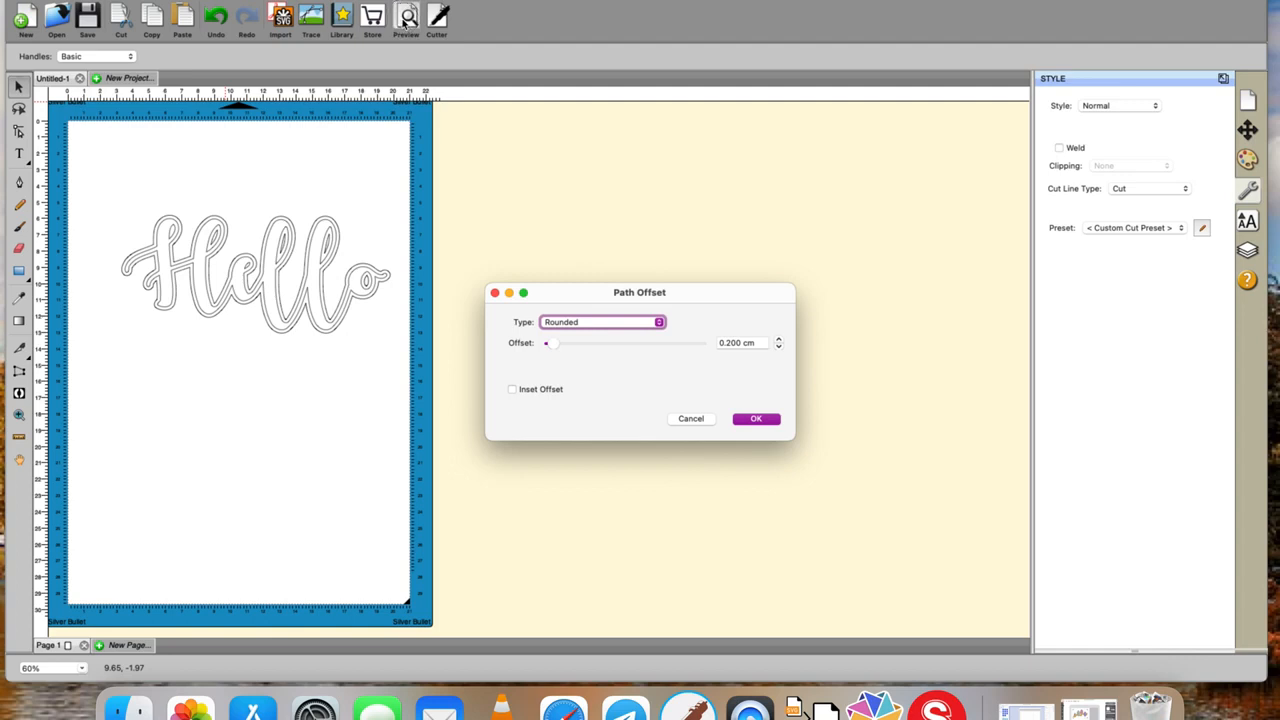
{"action": "left_click", "coordinate": [756, 419]}
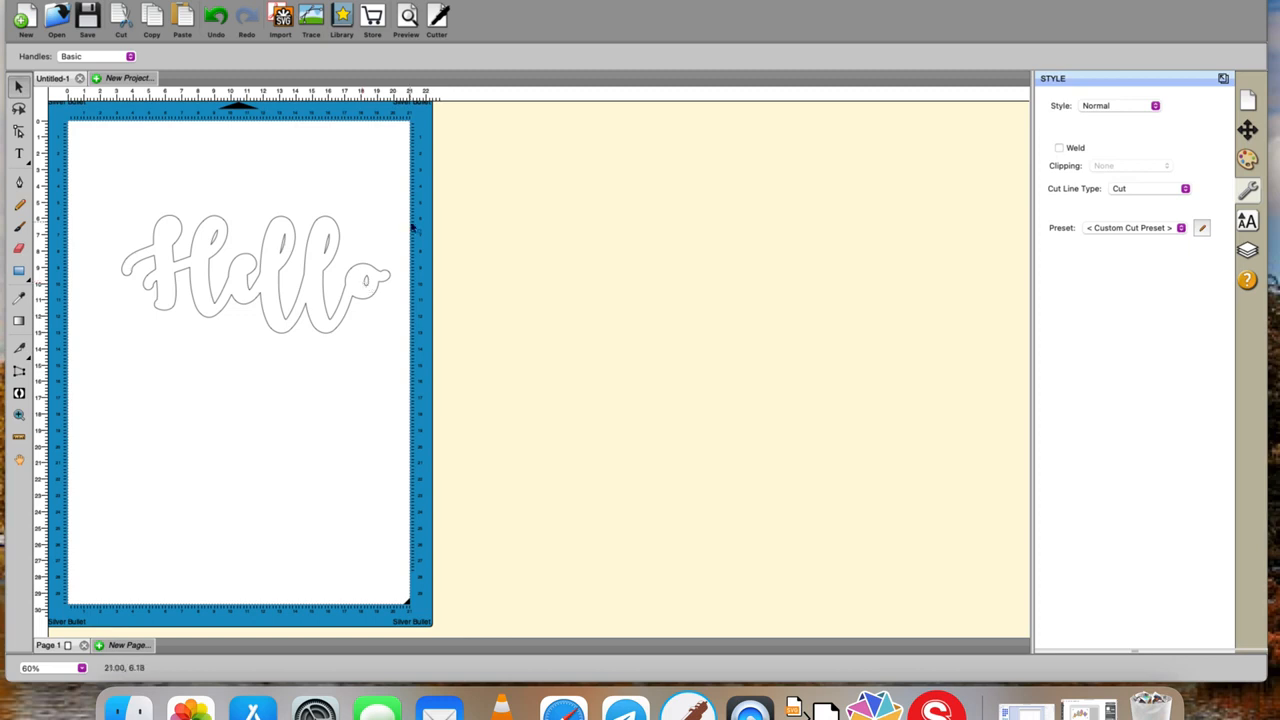
{"action": "left_click", "coordinate": [217, 20]}
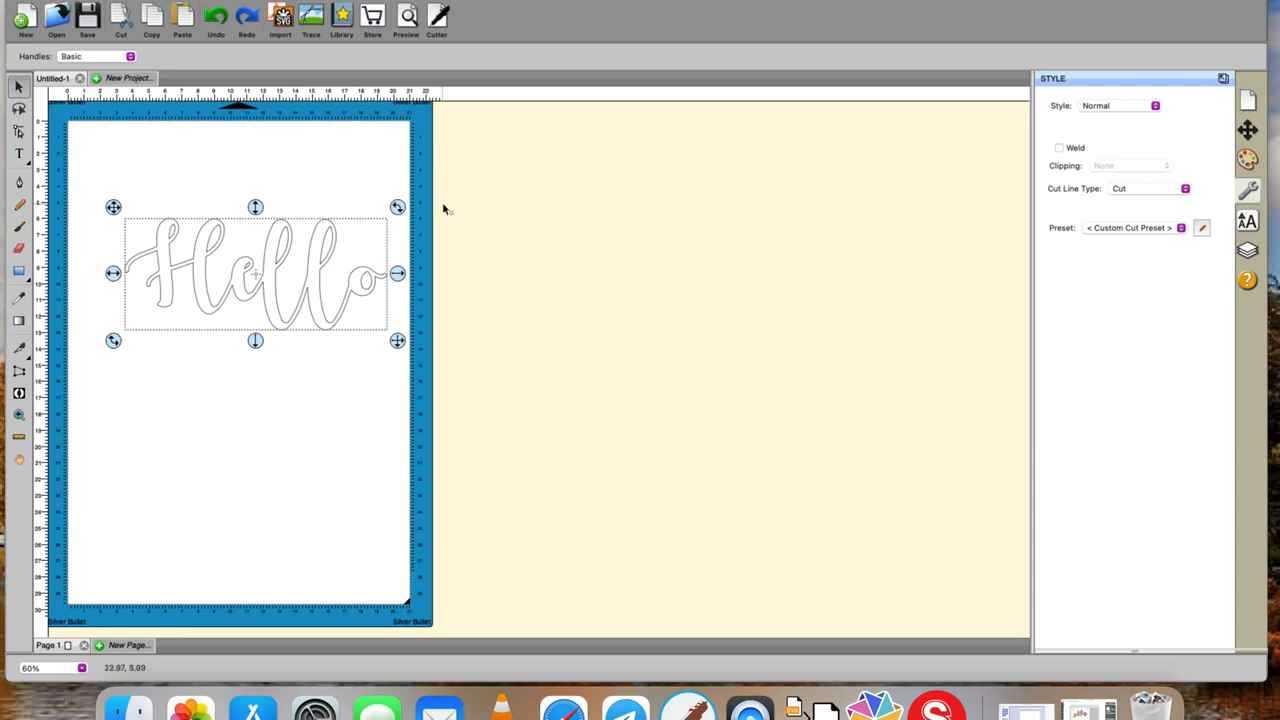
Break the Hello path apart and nudge its outer outline down about 2 cm, away from the inner loop shapes.
{"action": "right_click", "coordinate": [318, 258]}
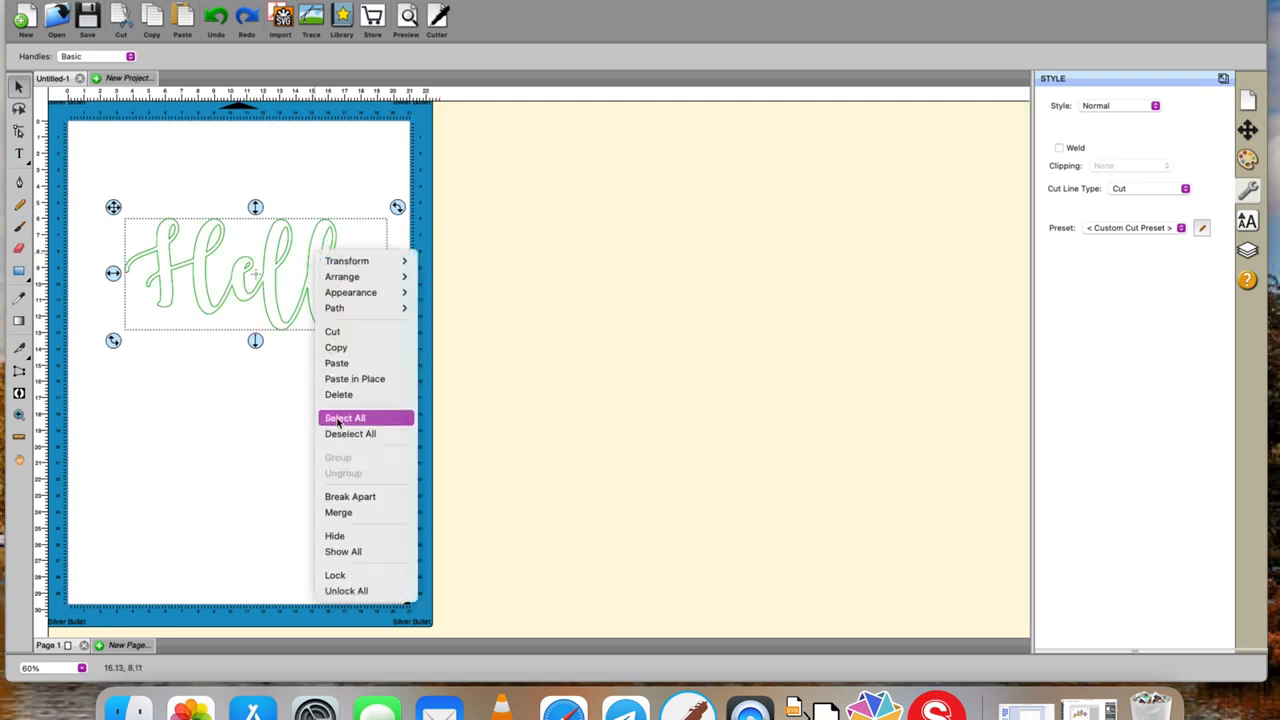
{"action": "left_click", "coordinate": [349, 495]}
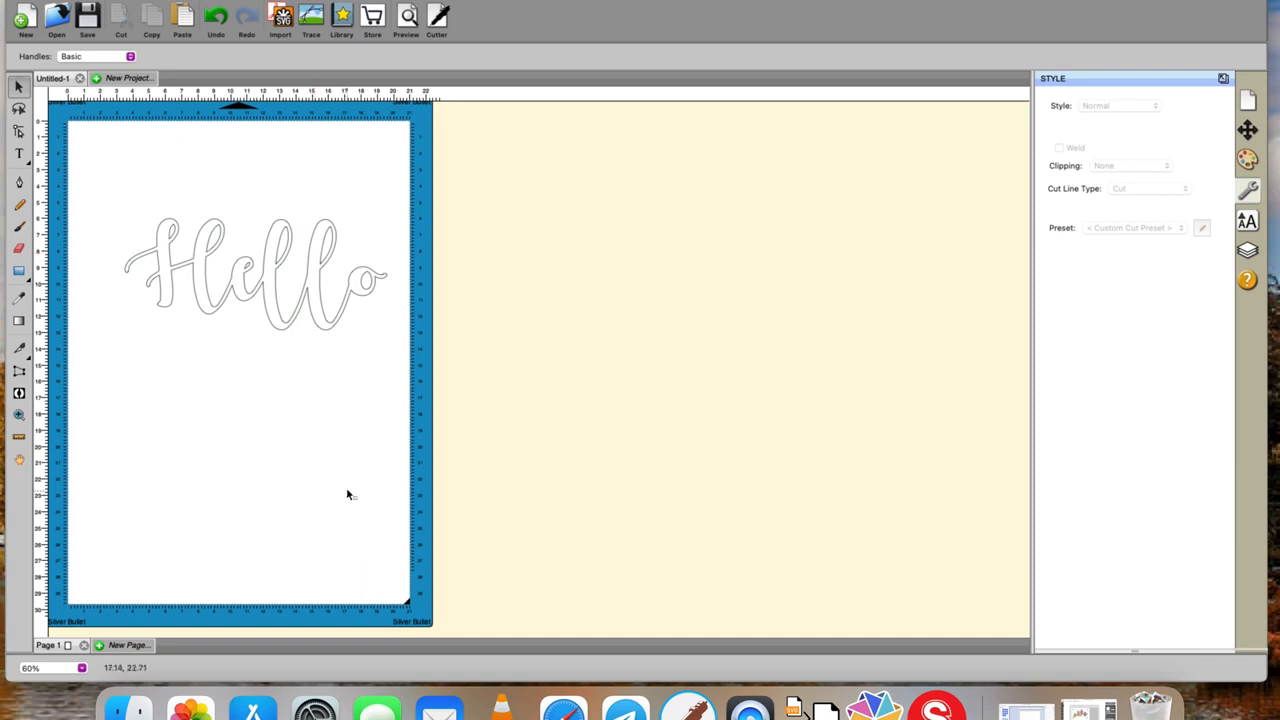
{"action": "left_click", "coordinate": [283, 333]}
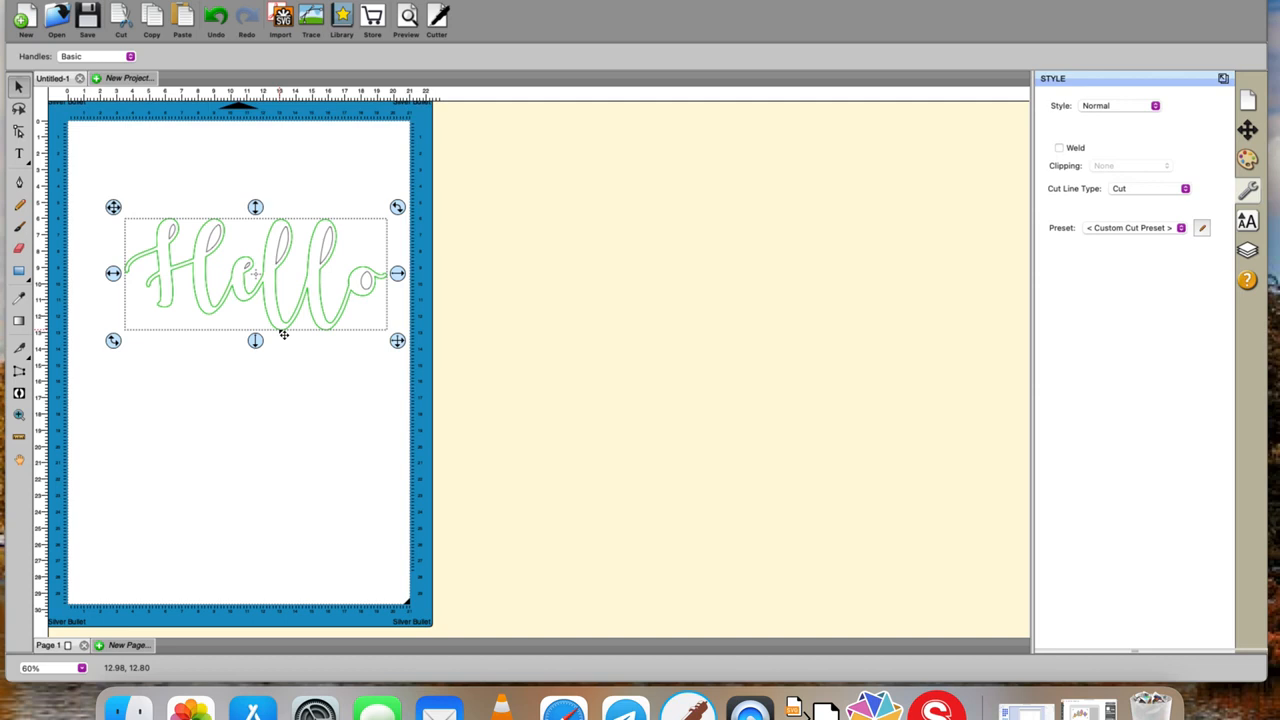
{"action": "key", "text": "Down"}
{"action": "key", "text": "Down"}
{"action": "key", "text": "Down"}
{"action": "key", "text": "Down"}
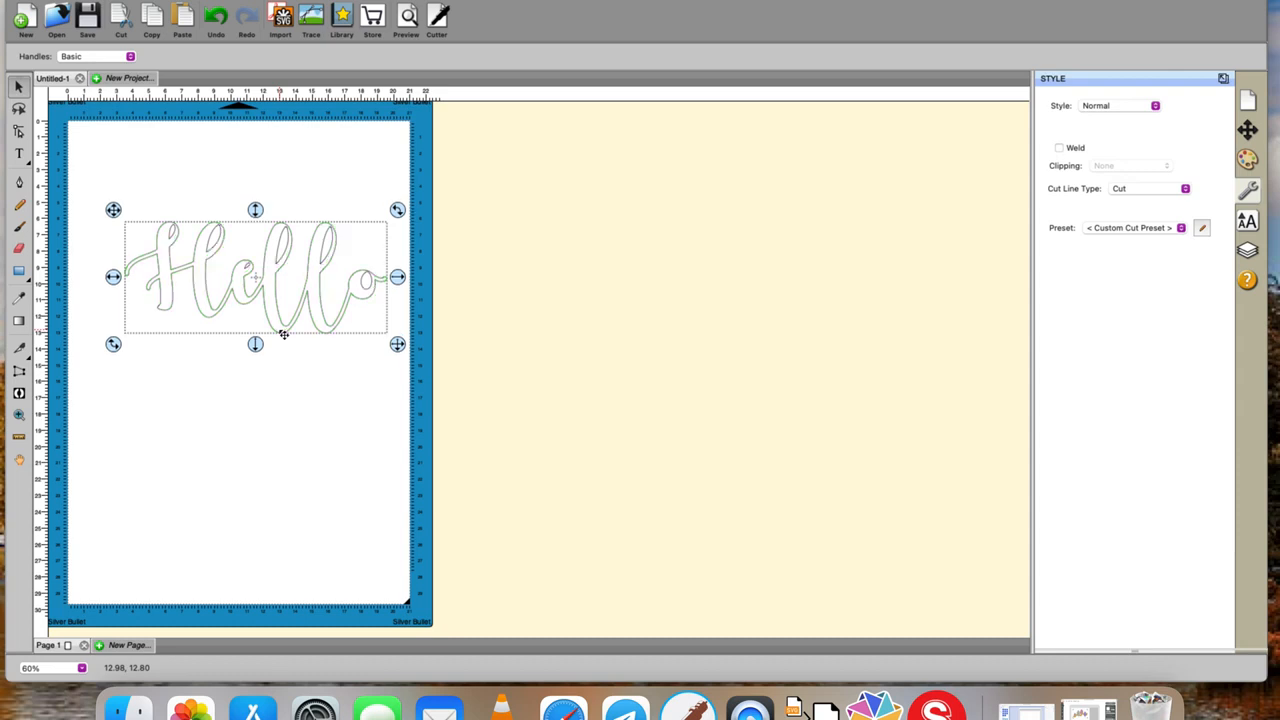
{"action": "key", "text": "Down"}
{"action": "key", "text": "Down"}
{"action": "key", "text": "Down"}
{"action": "key", "text": "Down"}
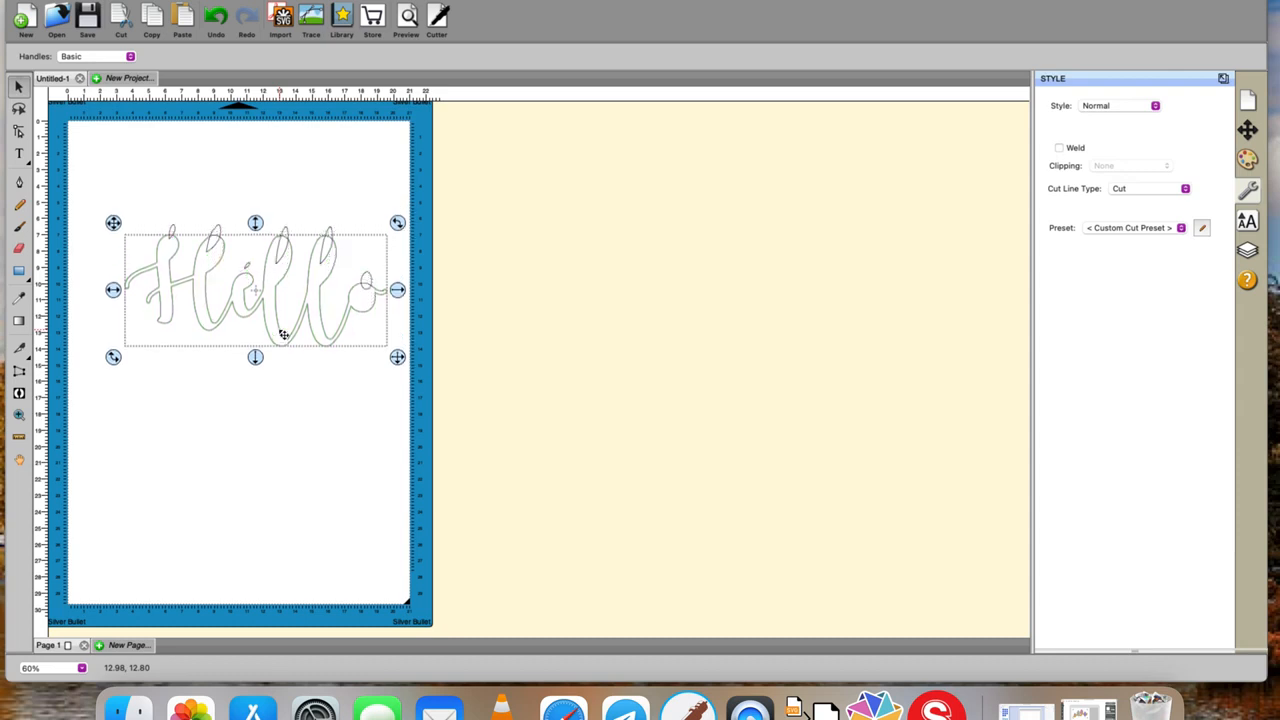
{"action": "key", "text": "Down"}
{"action": "key", "text": "Down"}
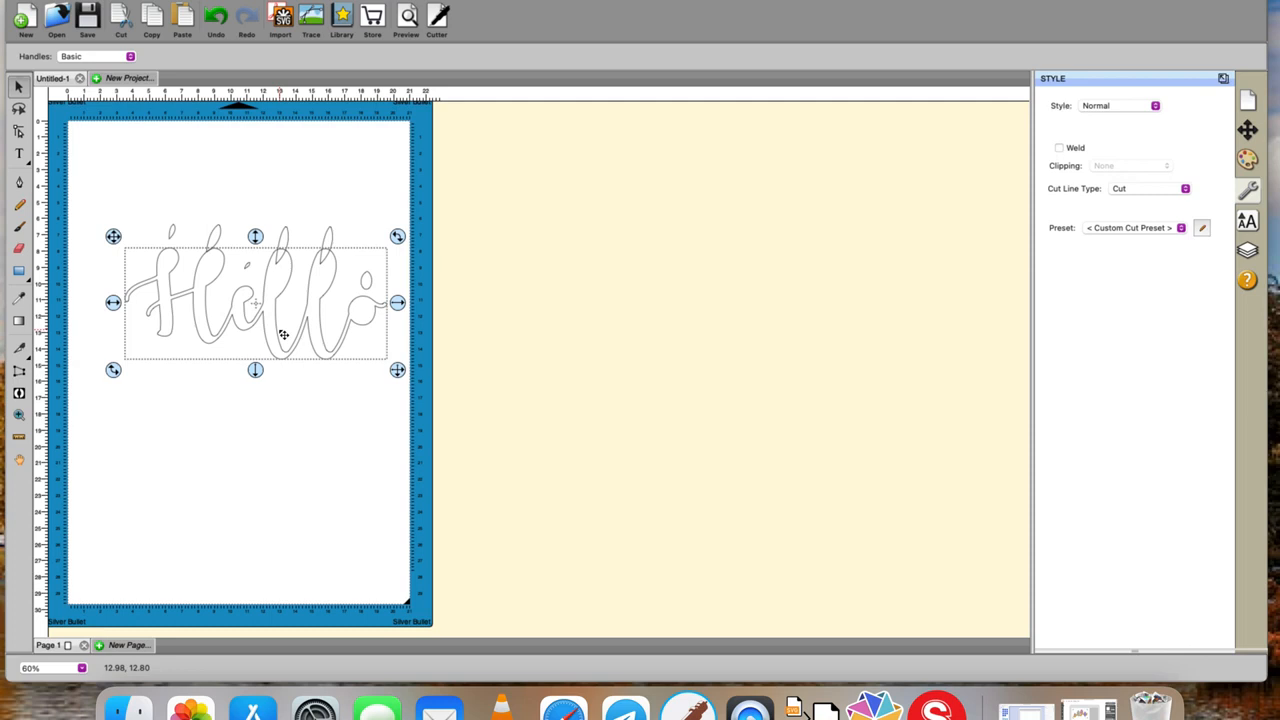
{"action": "left_click", "coordinate": [459, 315]}
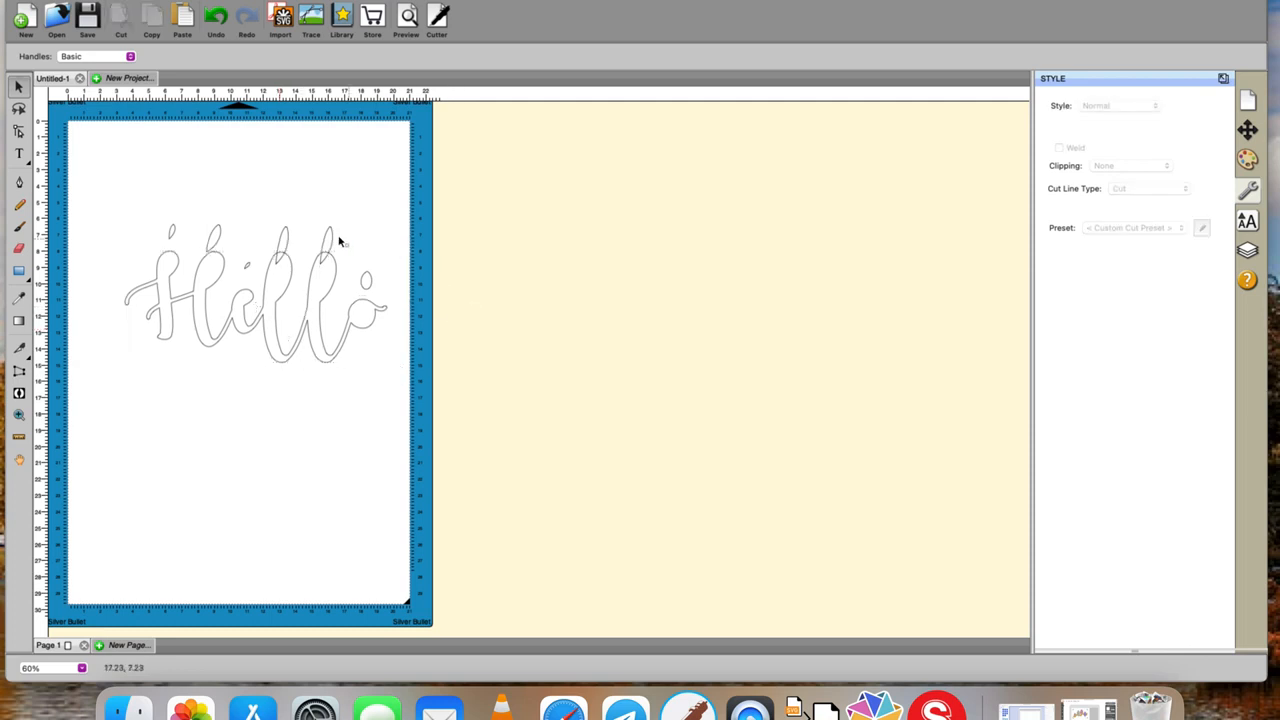
Group the separate inner loop shapes of the Hello lettering.
{"action": "left_click_drag", "start_coordinate": [129, 195], "coordinate": [412, 302]}
{"action": "right_click", "coordinate": [338, 238]}
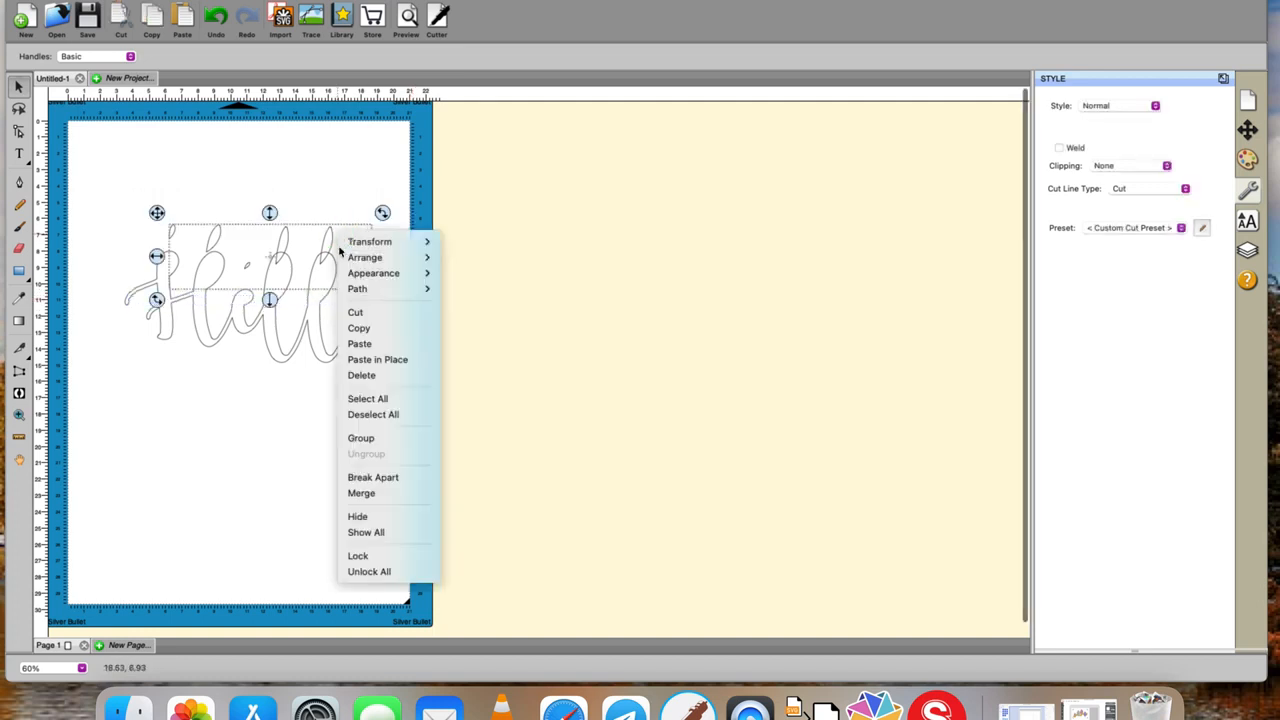
{"action": "left_click", "coordinate": [360, 438]}
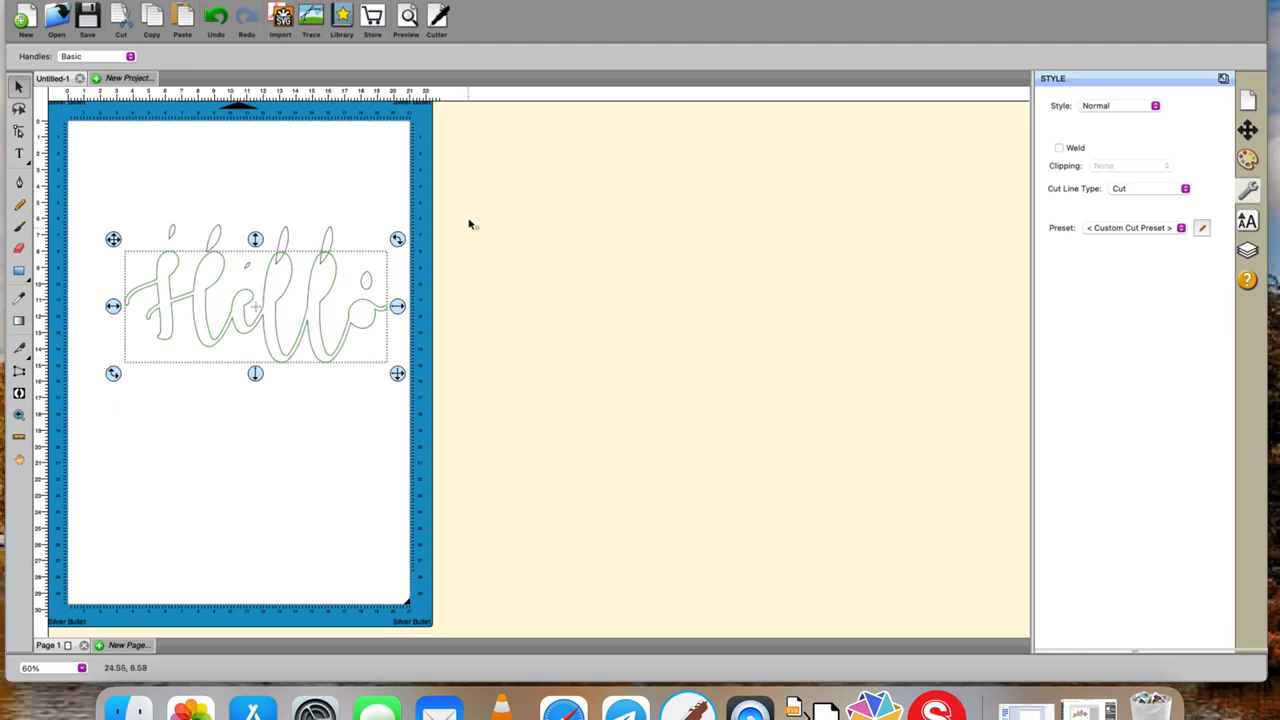
Apply a rounded 0.200 cm outward path offset to the outer Hello outline only, without the inner loops.
{"action": "left_click", "coordinate": [262, 0]}
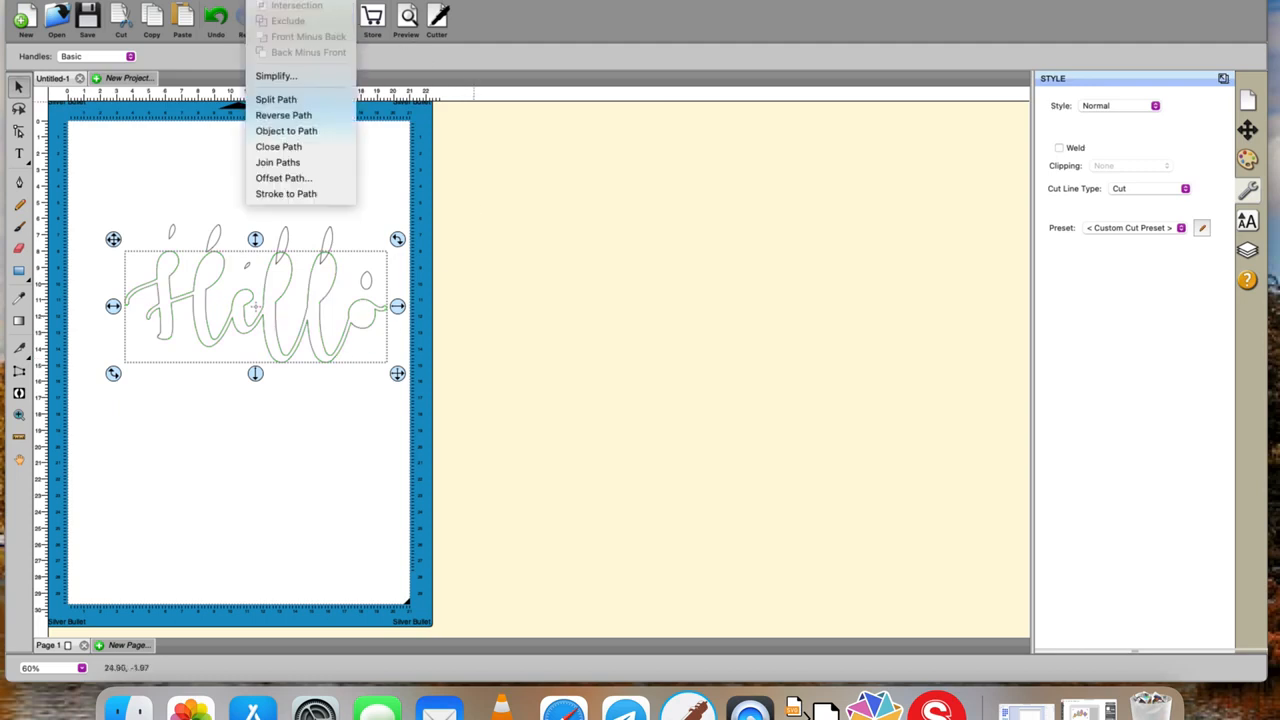
{"action": "left_click", "coordinate": [283, 178]}
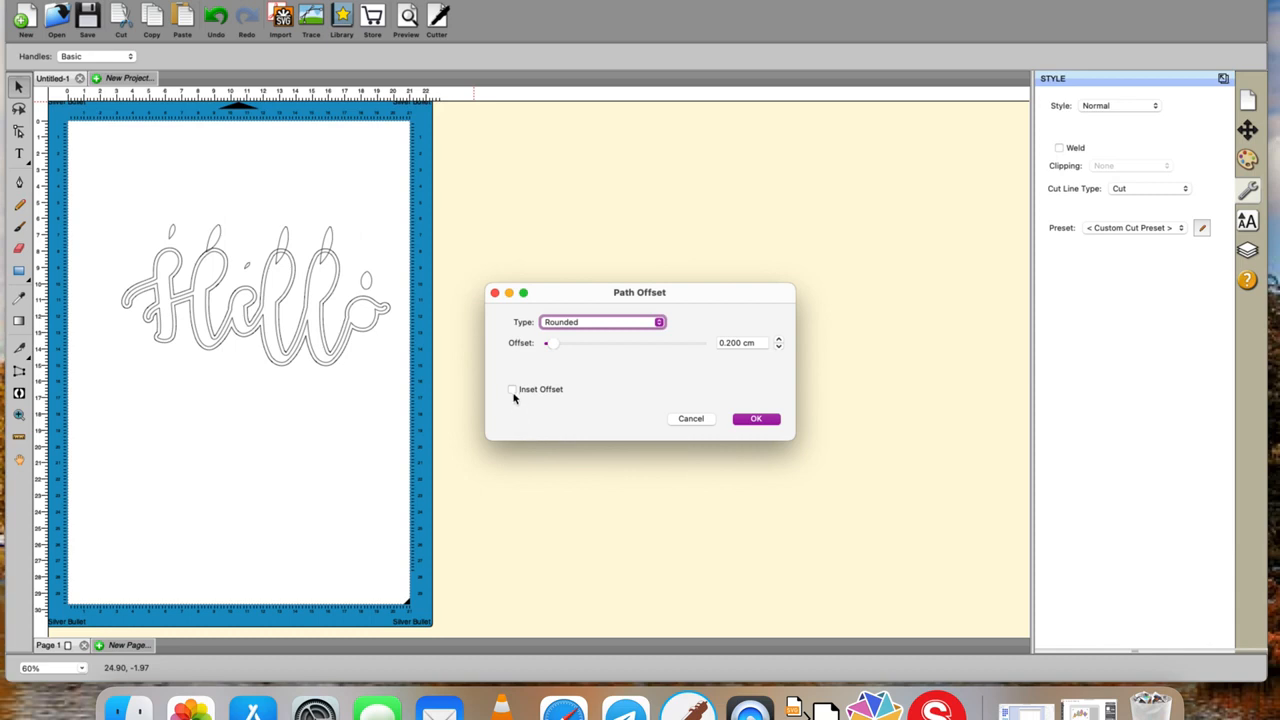
{"action": "left_click", "coordinate": [767, 420]}
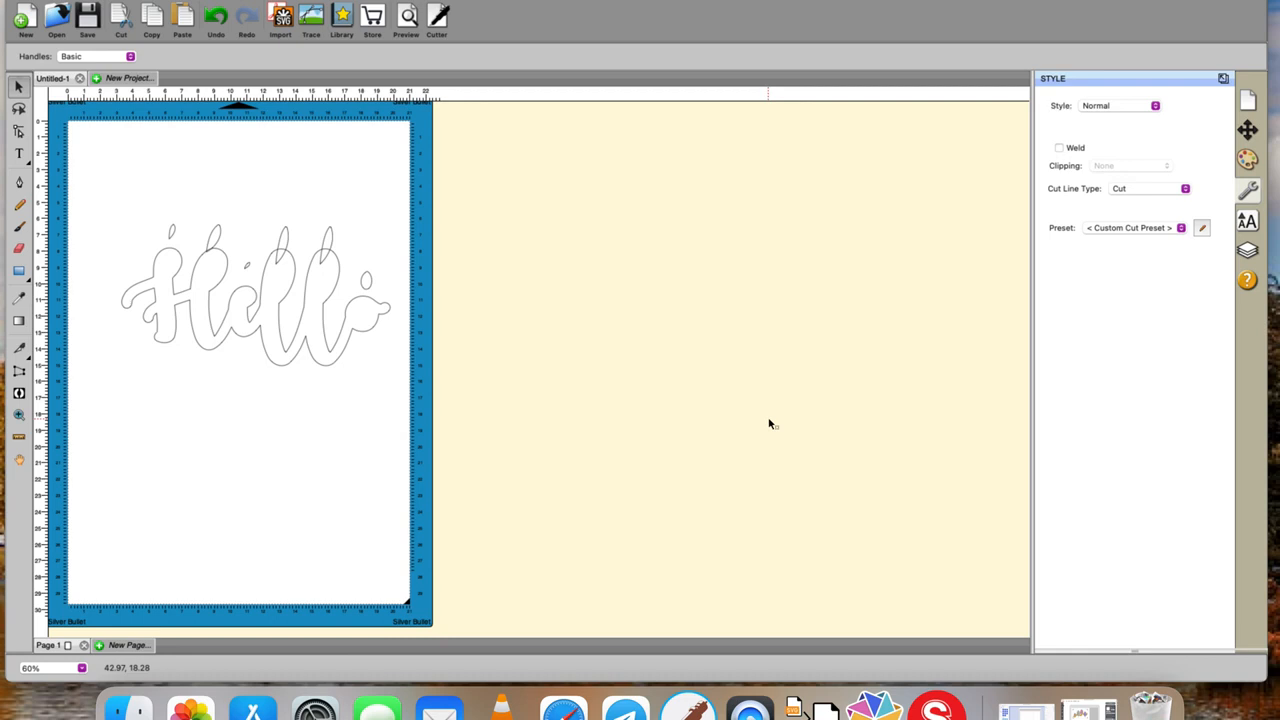
Nudge the offset Hello outline up about 2 cm so it realigns around the inner loop shapes.
{"action": "left_click", "coordinate": [349, 345]}
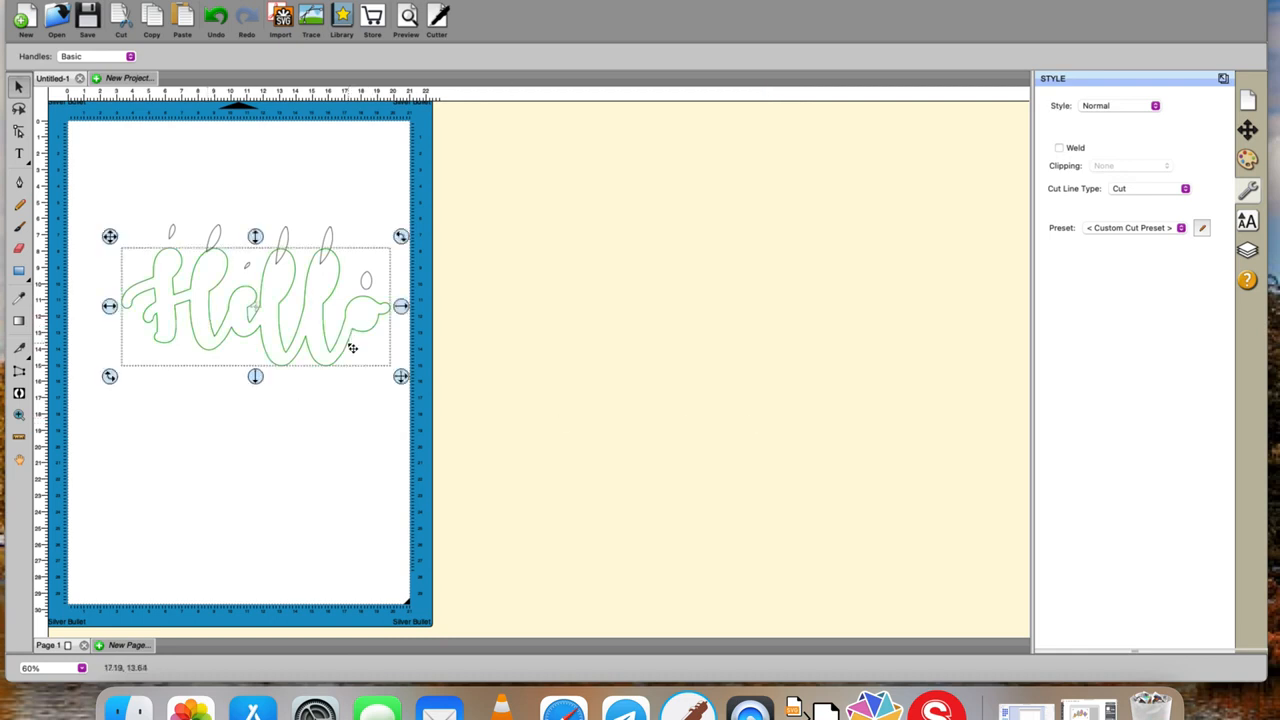
{"action": "key", "text": "Up"}
{"action": "key", "text": "Up"}
{"action": "key", "text": "Up"}
{"action": "key", "text": "Up"}
{"action": "key", "text": "Up"}
{"action": "key", "text": "Up"}
{"action": "key", "text": "Up"}
{"action": "key", "text": "Up"}
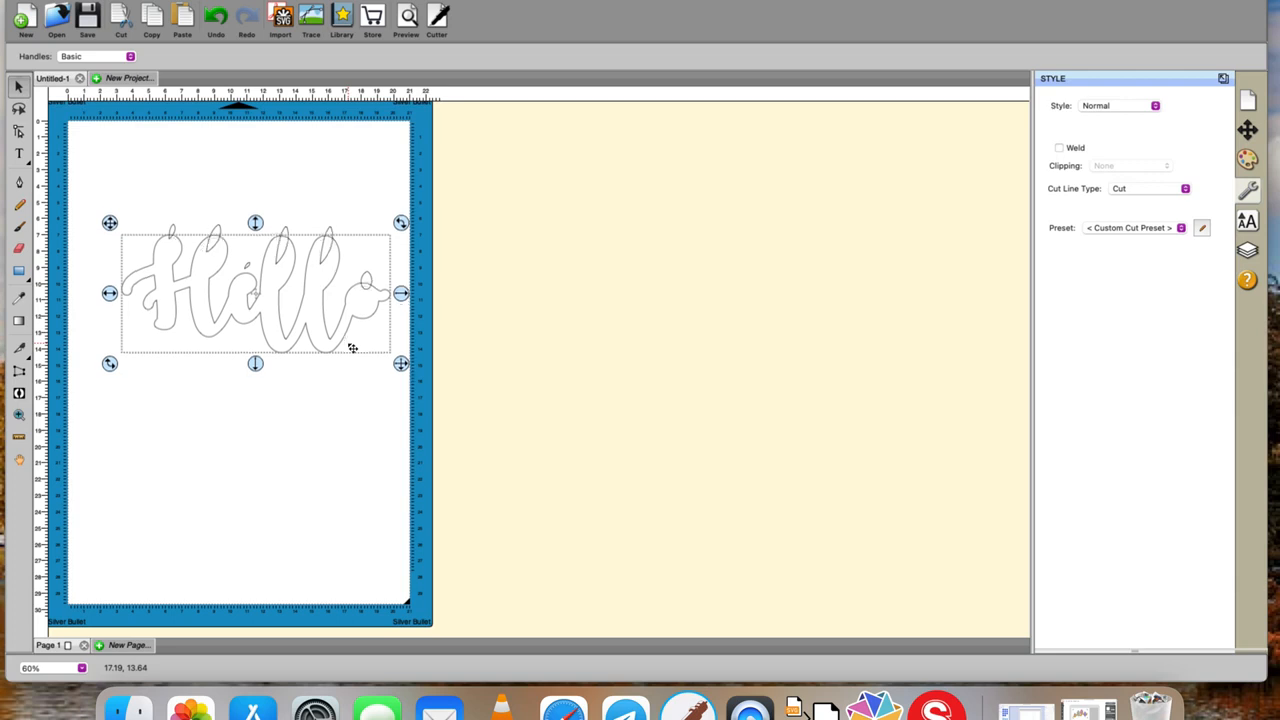
{"action": "key", "text": "Up"}
{"action": "key", "text": "Up"}
{"action": "key", "text": "Up"}
{"action": "key", "text": "Up"}
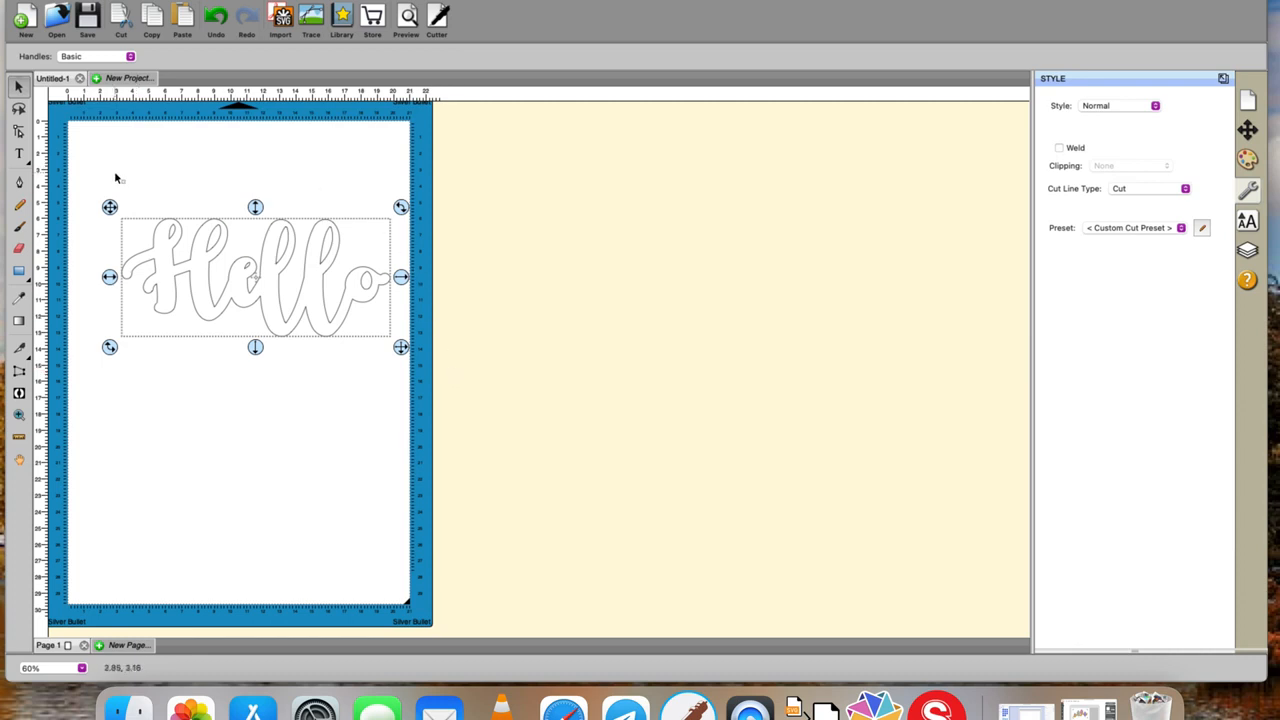
Combine the offset outline and the inner loop shapes into one shape with Exclude.
{"action": "left_click", "coordinate": [77, 173]}
{"action": "left_click_drag", "start_coordinate": [77, 173], "coordinate": [493, 459]}
{"action": "left_click", "coordinate": [290, 1]}
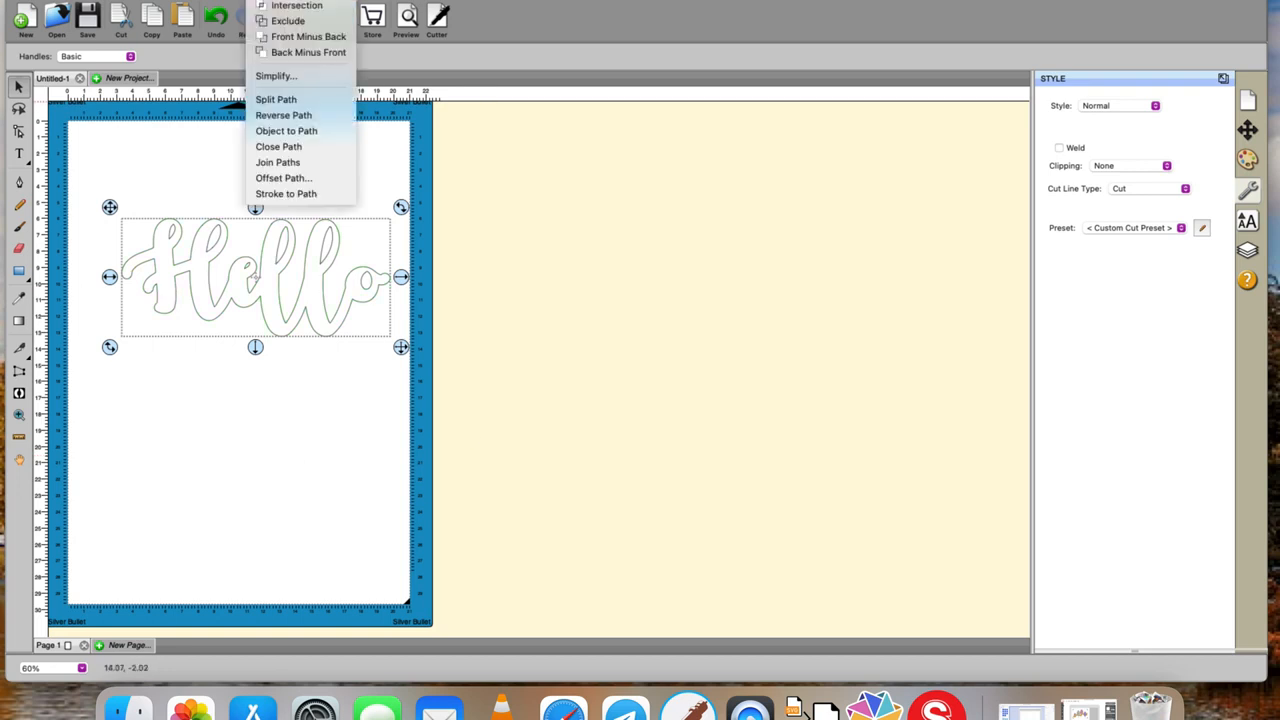
{"action": "left_click", "coordinate": [288, 20]}
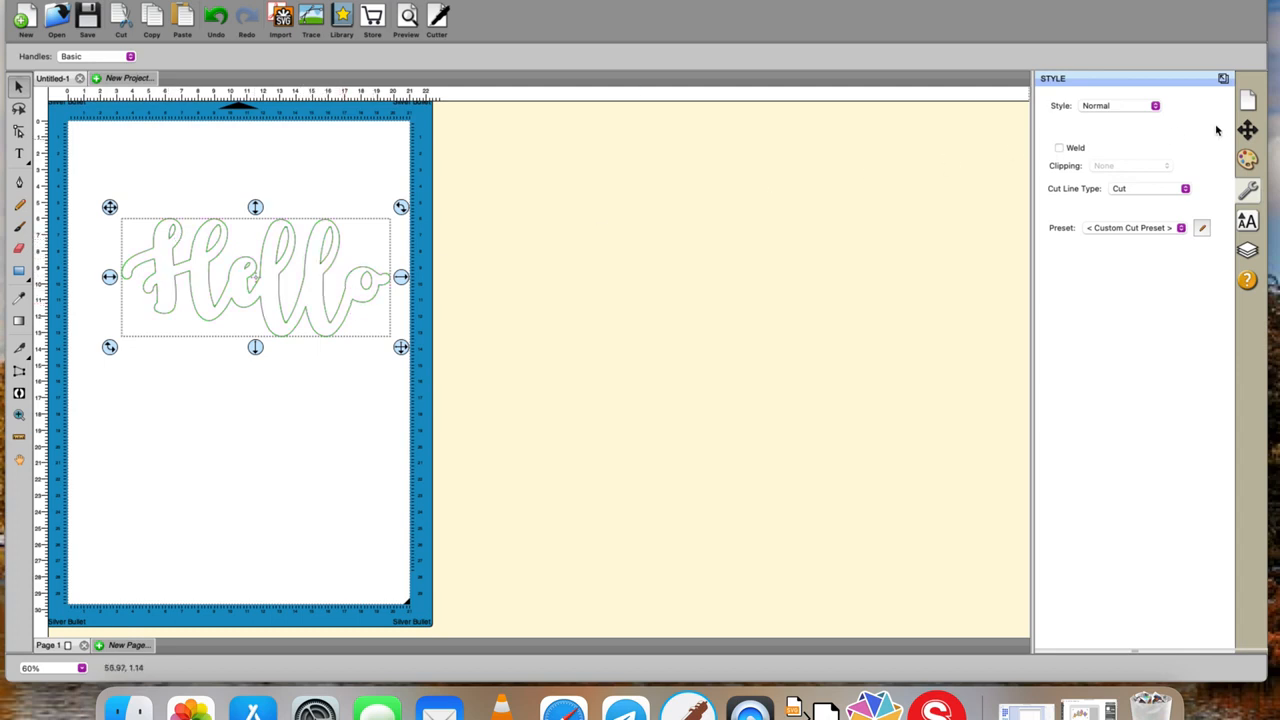
Fill the combined Hello shape with a solid pink color.
{"action": "left_click", "coordinate": [1248, 160]}
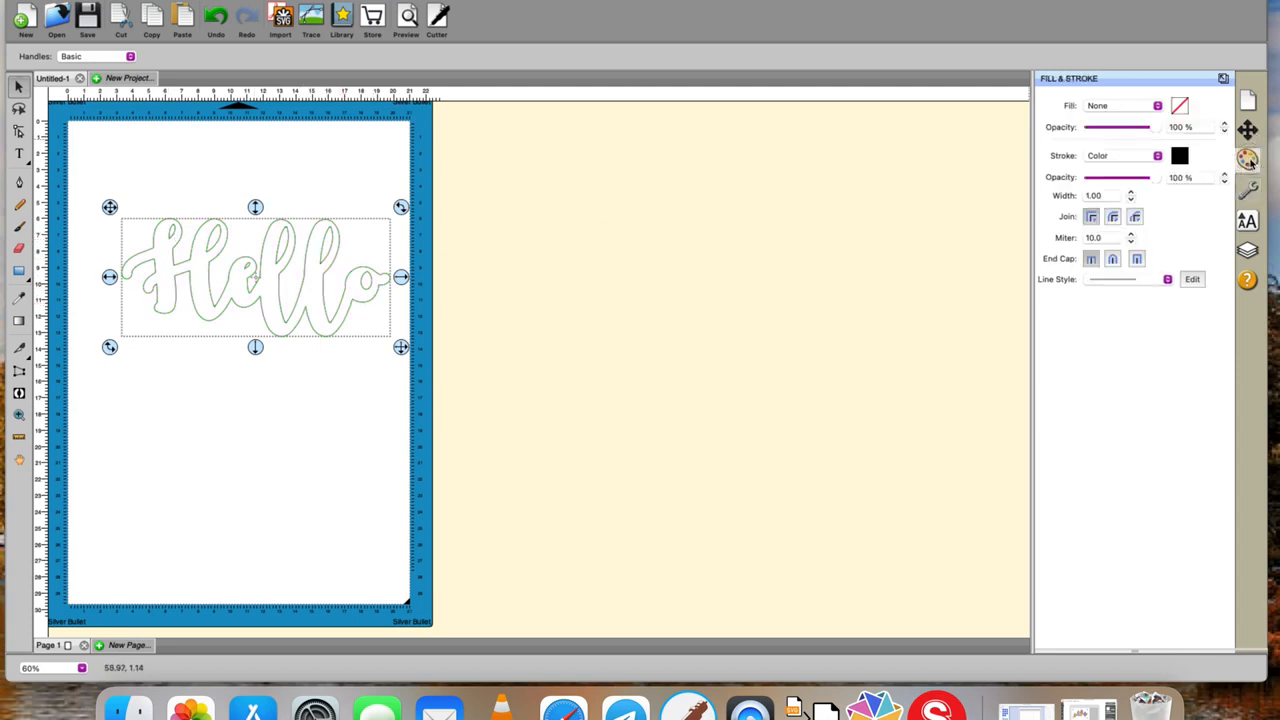
{"action": "left_click", "coordinate": [1156, 106]}
{"action": "left_click", "coordinate": [1134, 121]}
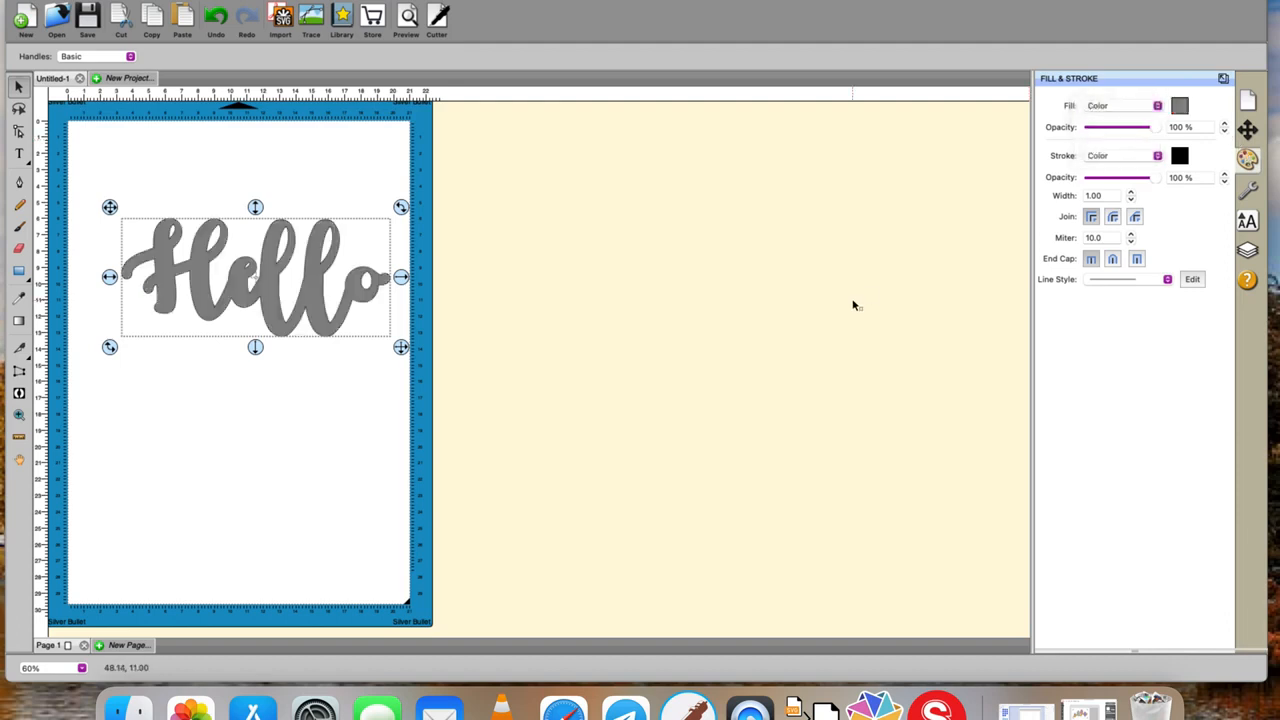
{"action": "left_click", "coordinate": [1180, 106]}
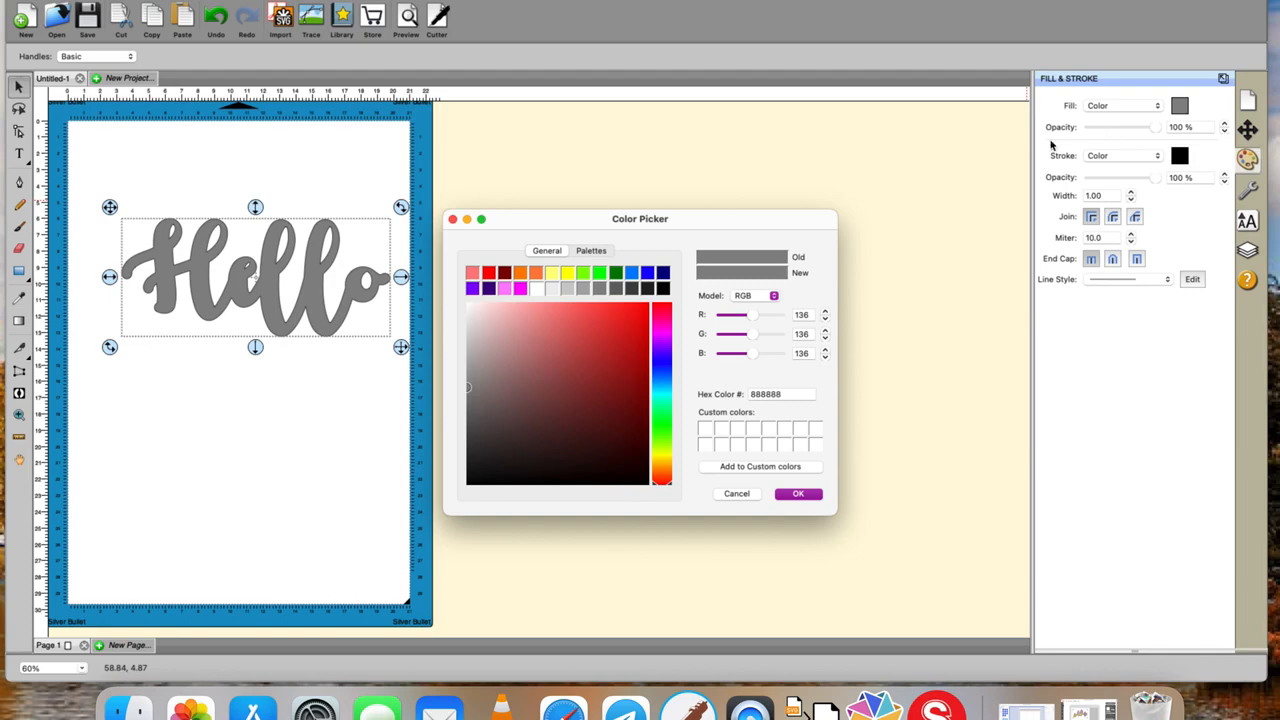
{"action": "left_click", "coordinate": [504, 289]}
{"action": "left_click", "coordinate": [797, 494]}
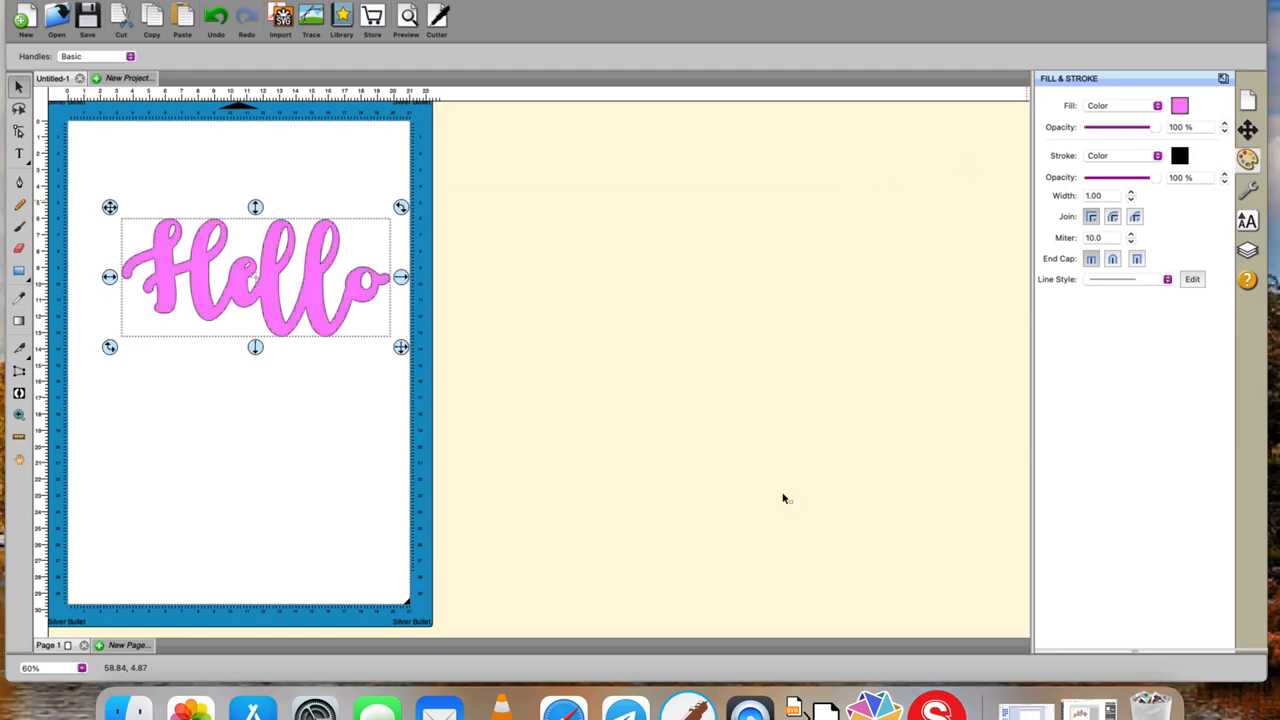
{"action": "left_click", "coordinate": [760, 390]}
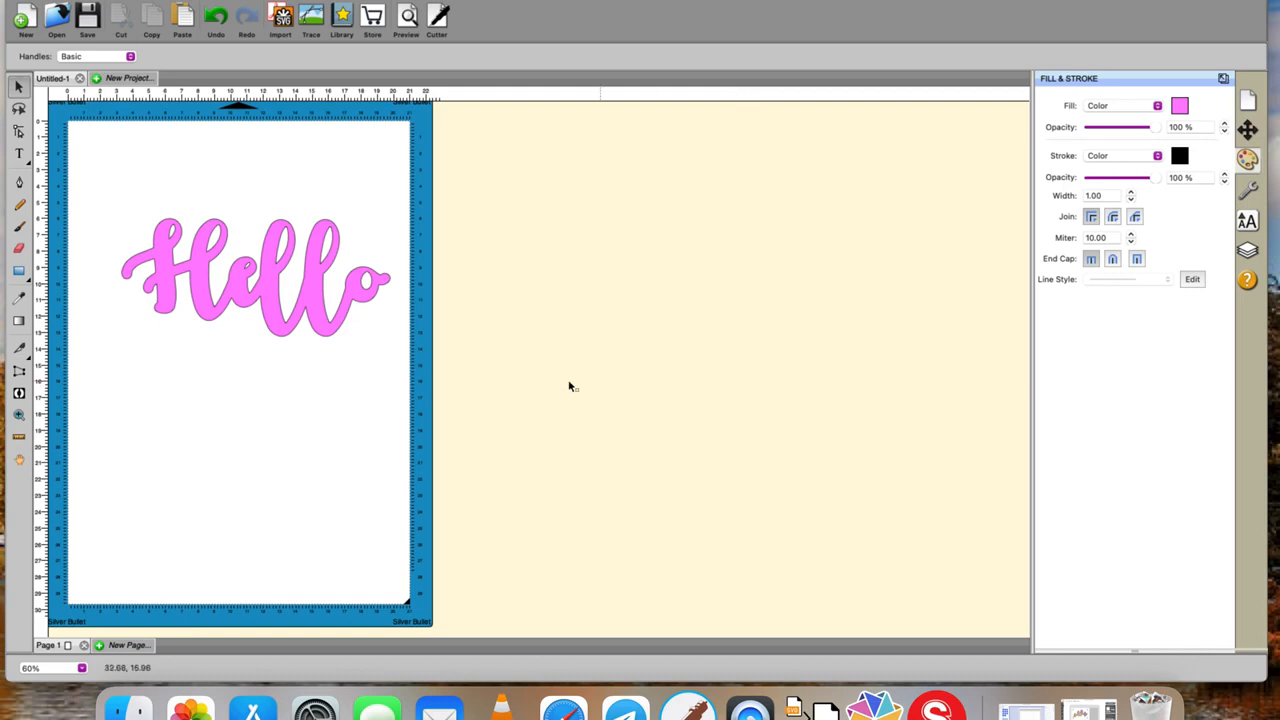
Add a wide Shadow Layer of type Shadow with Blackout Shadow enabled around the pink Hello lettering.
{"action": "left_click", "coordinate": [301, 328]}
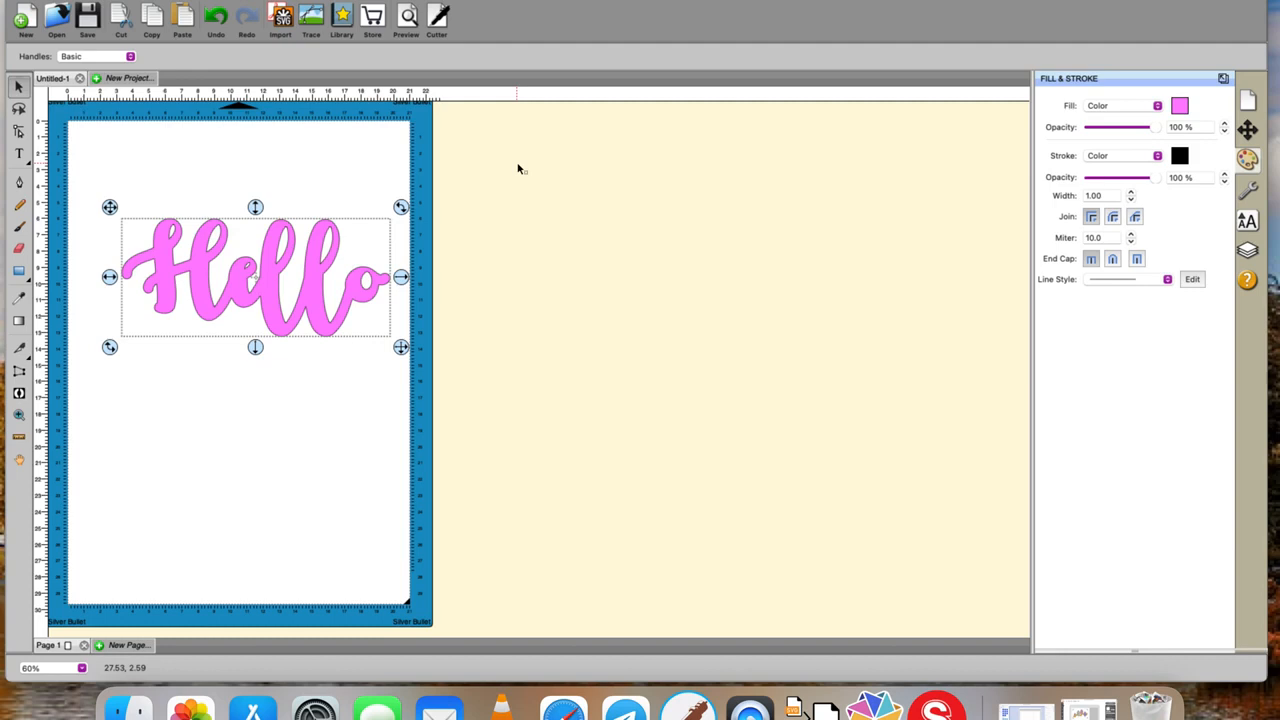
{"action": "left_click", "coordinate": [380, 0]}
{"action": "left_click", "coordinate": [380, 0]}
{"action": "left_click", "coordinate": [380, 0]}
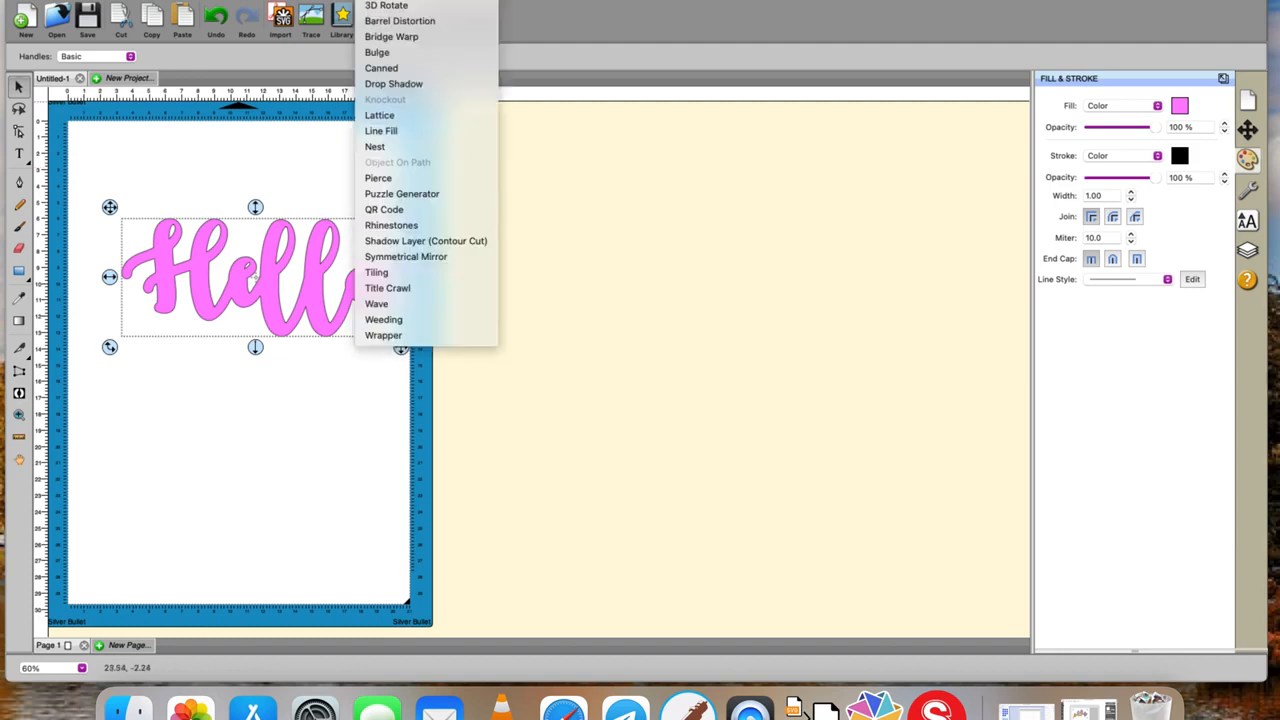
{"action": "left_click", "coordinate": [408, 249]}
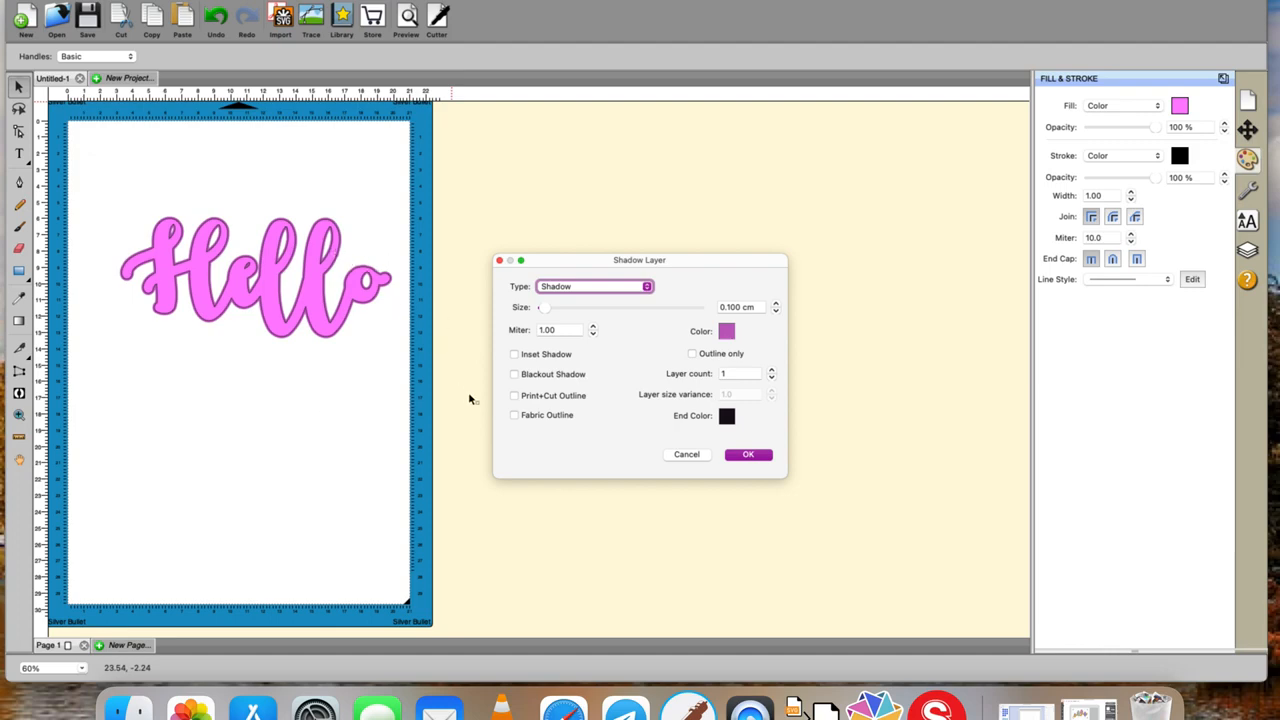
{"action": "left_click", "coordinate": [513, 375]}
{"action": "left_click", "coordinate": [545, 309]}
{"action": "mouse_move", "coordinate": [545, 309]}
{"action": "left_mouse_down"}
{"action": "mouse_move", "coordinate": [567, 309]}
{"action": "mouse_move", "coordinate": [540, 308]}
{"action": "left_mouse_up"}
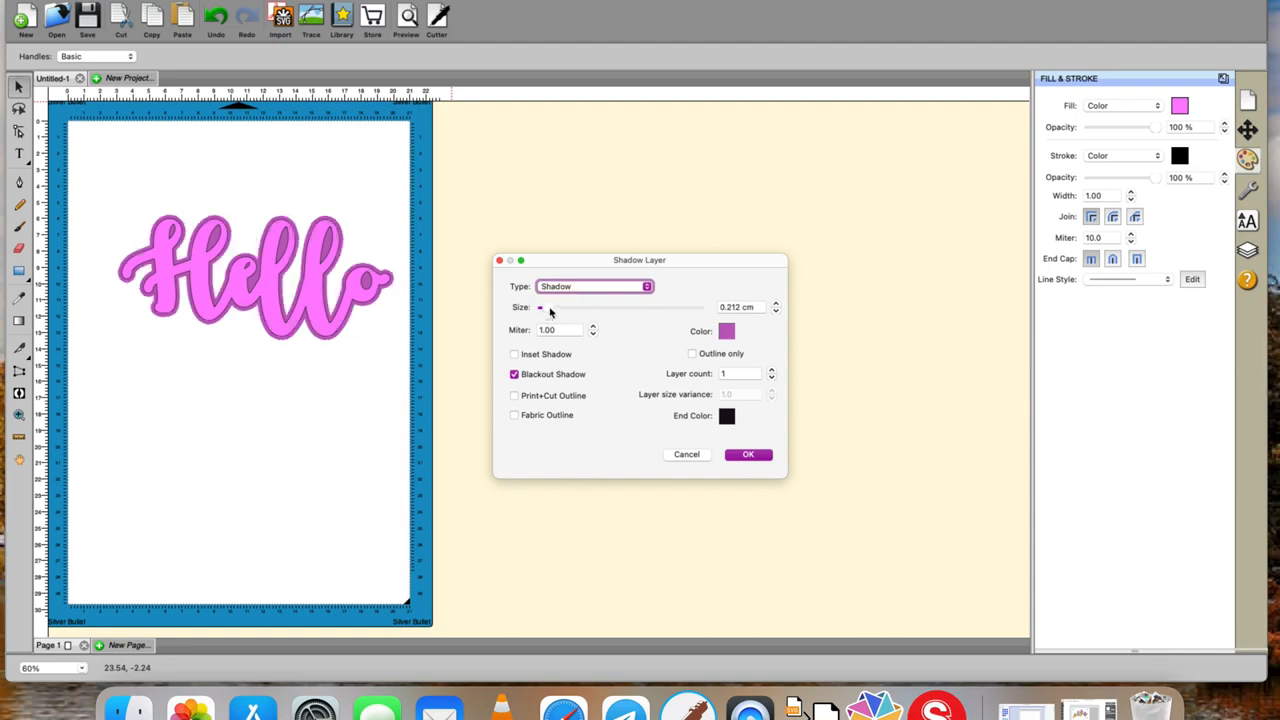
{"action": "mouse_move", "coordinate": [549, 312]}
{"action": "left_mouse_down"}
{"action": "mouse_move", "coordinate": [612, 310]}
{"action": "mouse_move", "coordinate": [555, 308]}
{"action": "left_mouse_up"}
{"action": "left_click", "coordinate": [748, 456]}
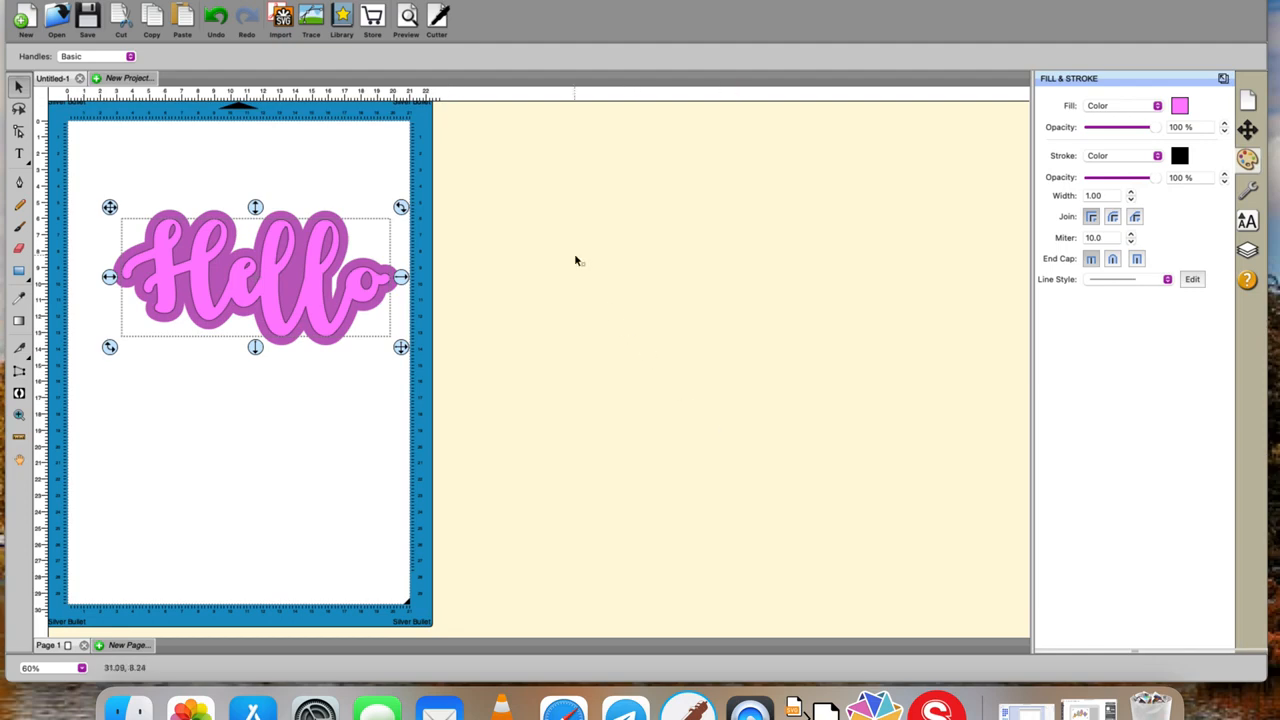
Preview the cut lines of the Hello lettering and its shadow layer, and close the preview.
{"action": "left_click", "coordinate": [408, 30]}
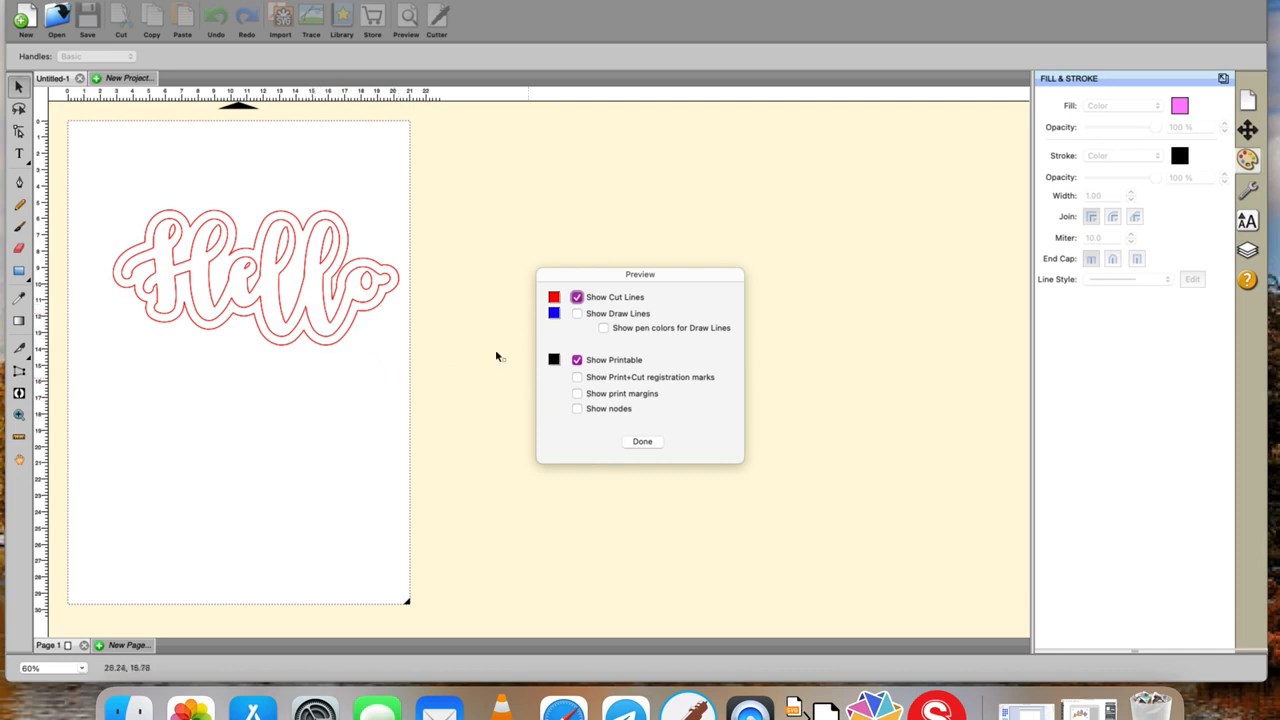
{"action": "left_click", "coordinate": [643, 442]}
{"action": "left_click", "coordinate": [380, 394]}
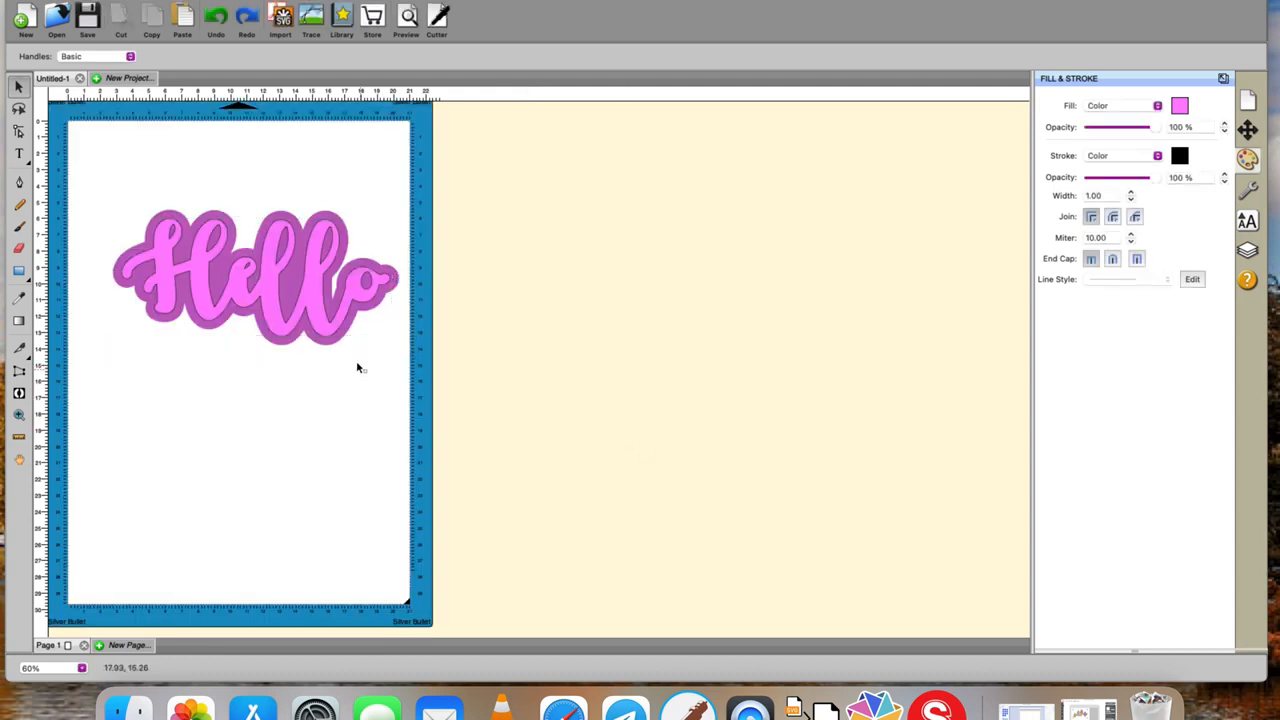
Move the pink Hello lettering about 9 cm down off its shadow and set its cut line type to the (Print+Cut) Cut option.
{"action": "left_click", "coordinate": [322, 303]}
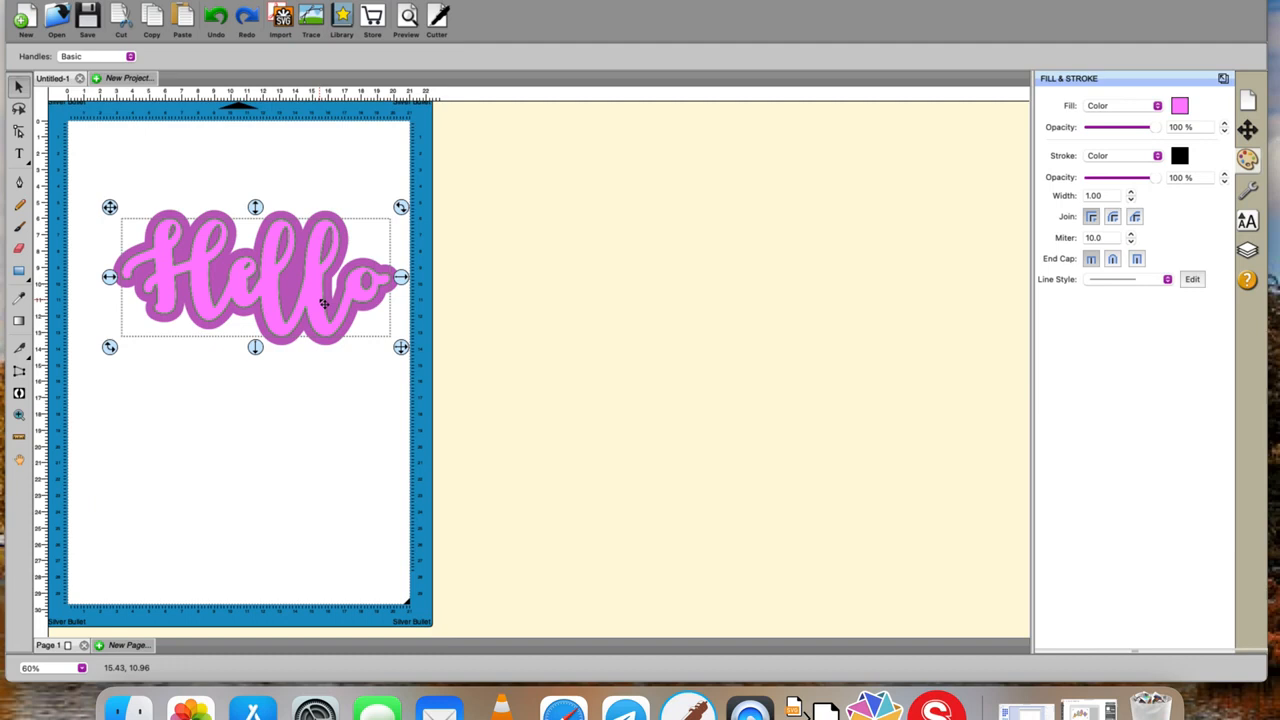
{"action": "left_click_drag", "start_coordinate": [322, 303], "coordinate": [321, 455]}
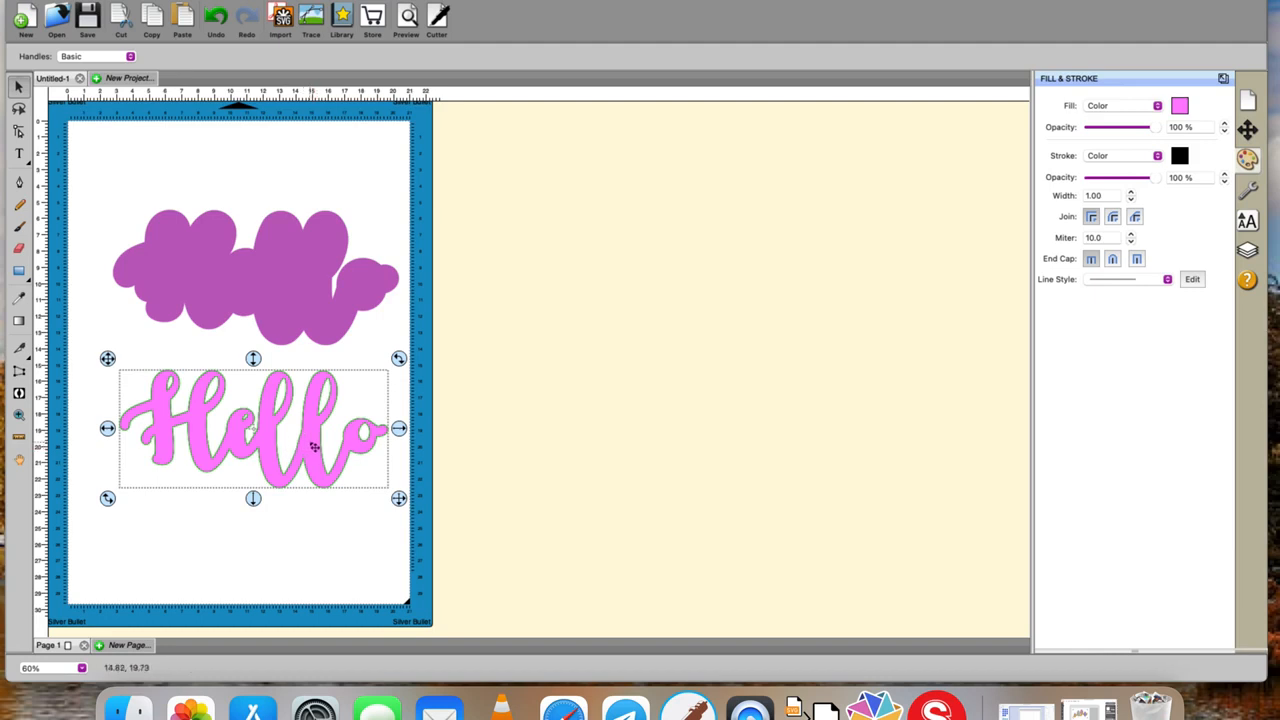
{"action": "left_click", "coordinate": [1248, 191]}
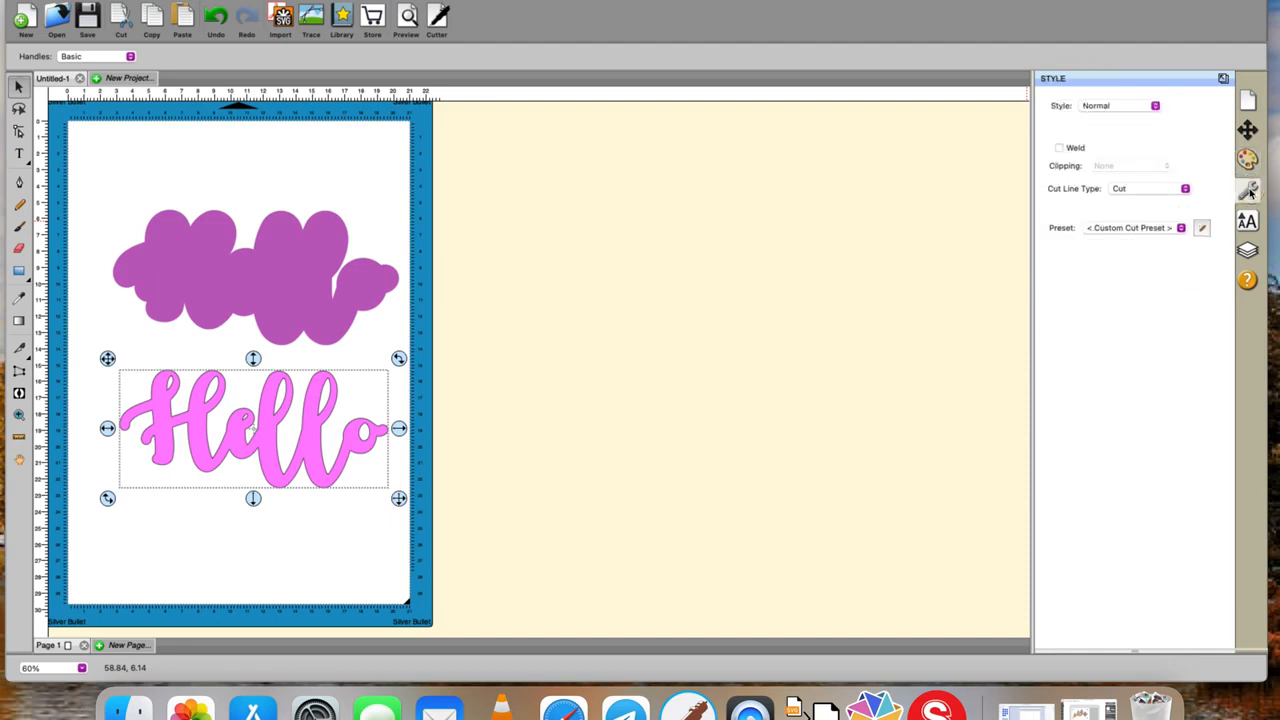
{"action": "left_click", "coordinate": [1186, 190]}
{"action": "left_click", "coordinate": [1175, 219]}
Move the pink Hello lettering back up onto the purple shadow layer and realign it there.
{"action": "left_click_drag", "start_coordinate": [356, 440], "coordinate": [353, 284]}
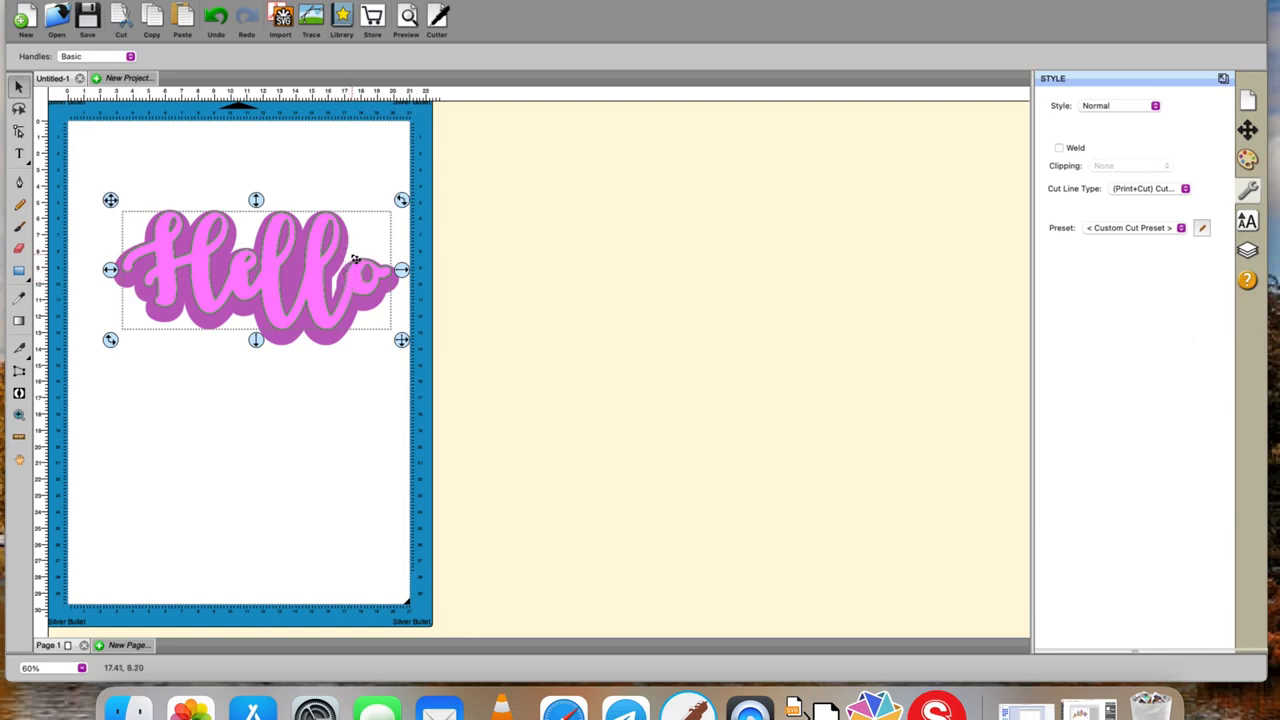
{"action": "left_click", "coordinate": [281, 397]}
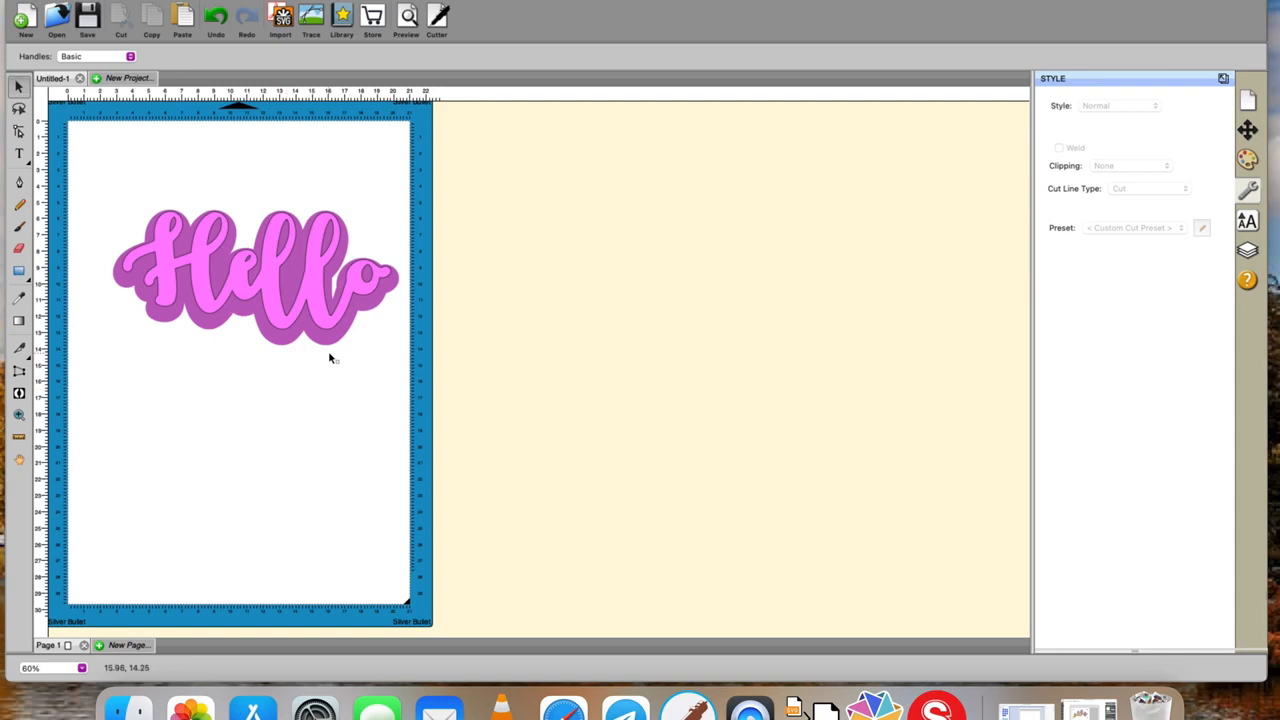
{"action": "left_click", "coordinate": [329, 326]}
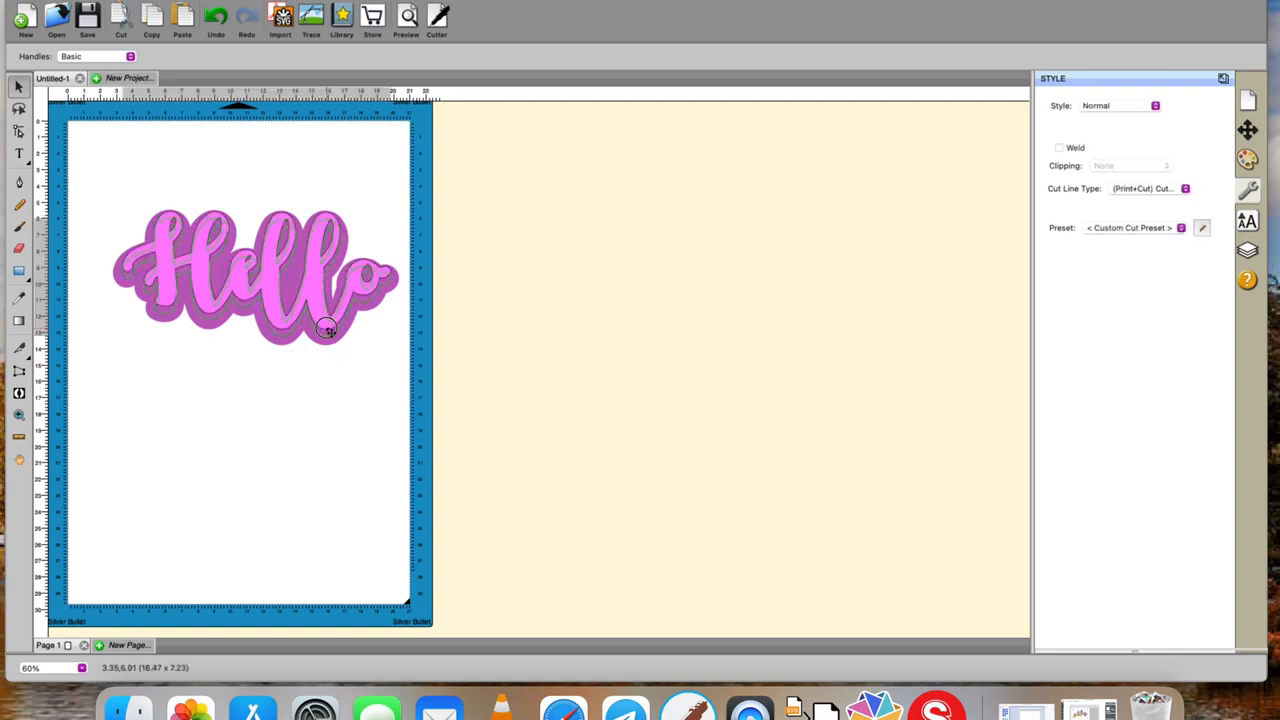